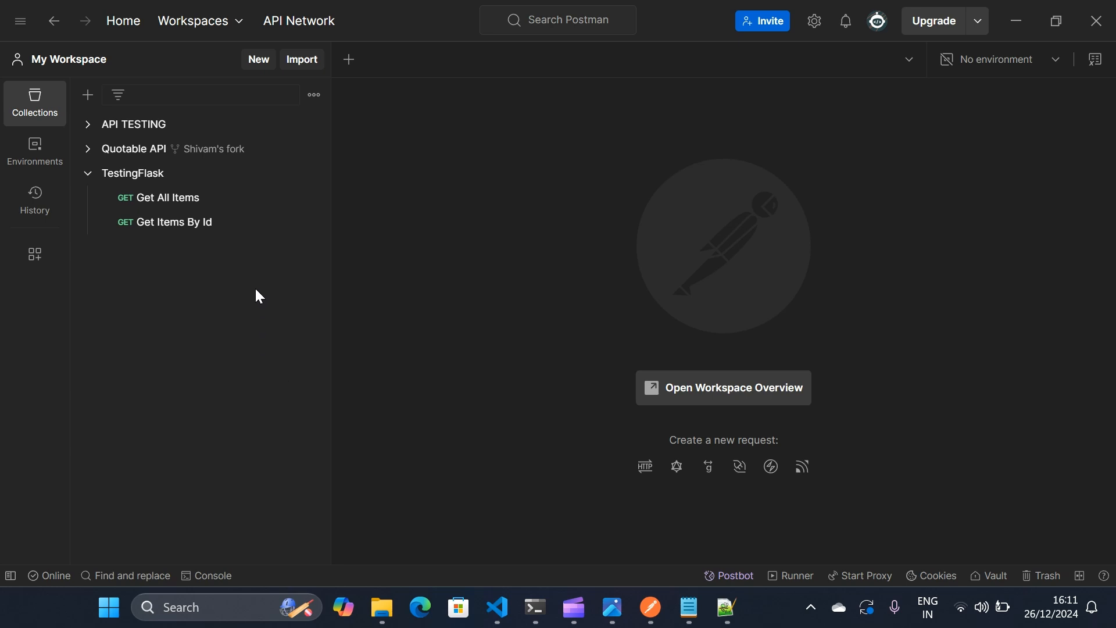
Add a new request to the TestingFlask collection, set its method to POST and show Authorization.
click(312, 173)
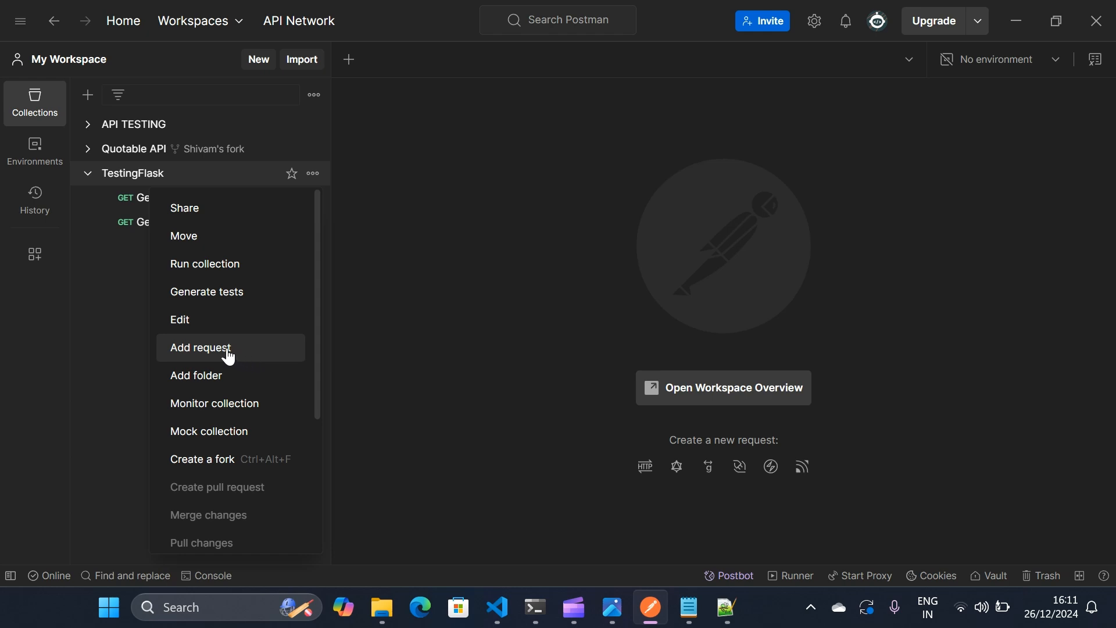
click(178, 348)
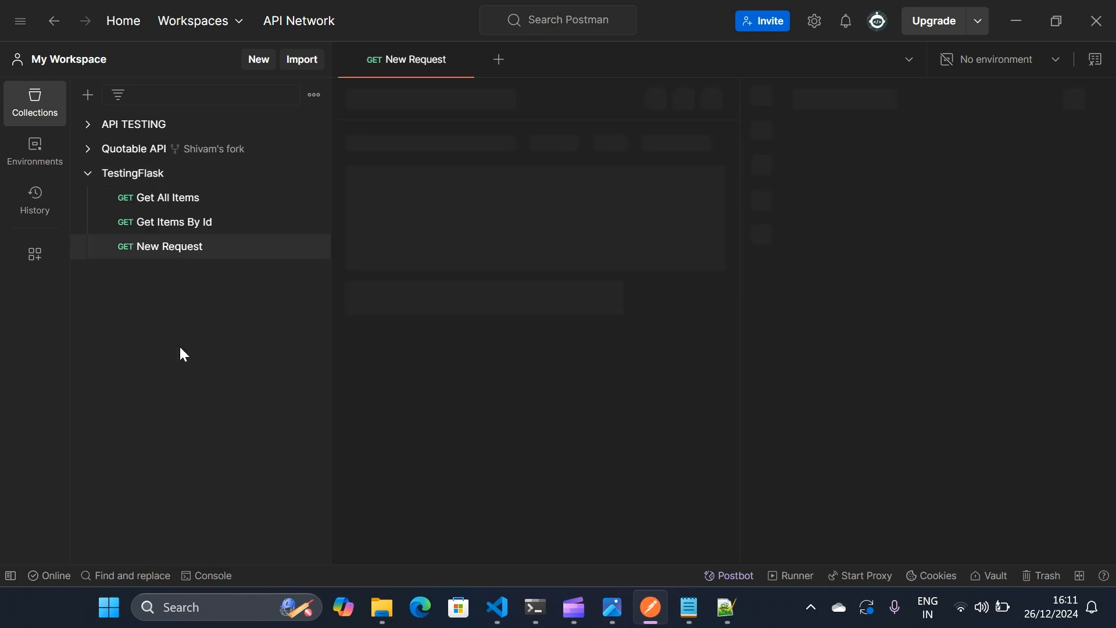
click(421, 150)
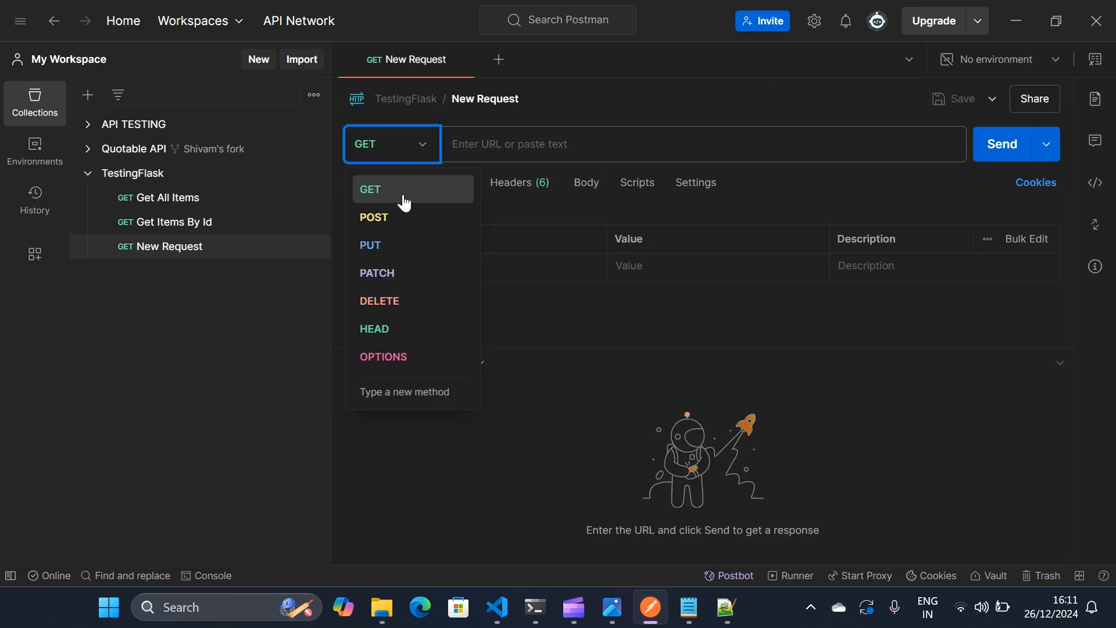
click(379, 224)
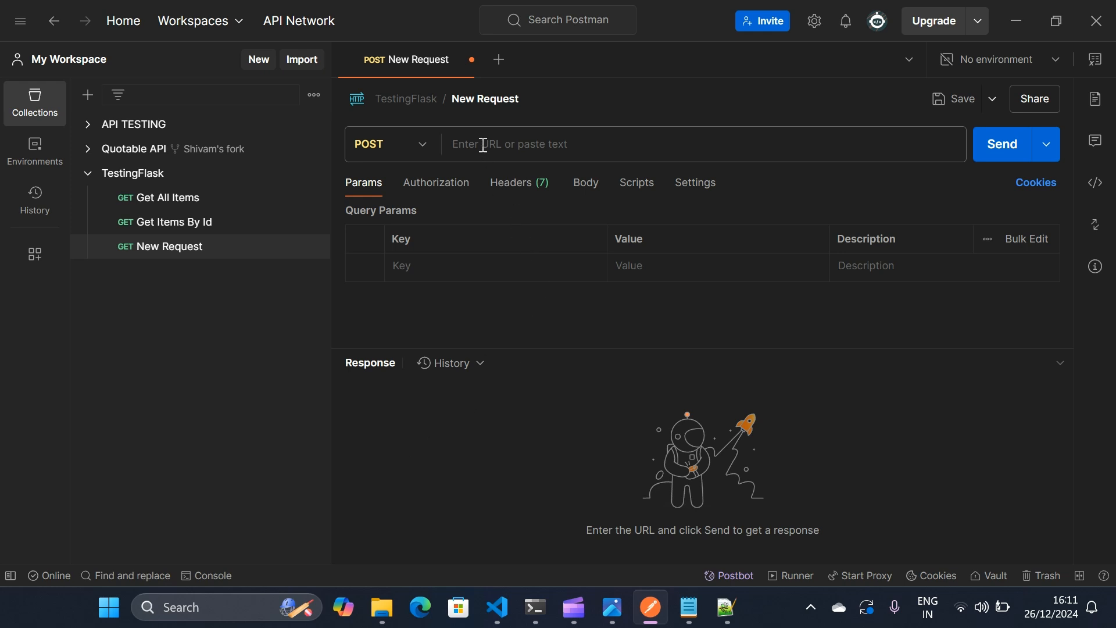
click(451, 184)
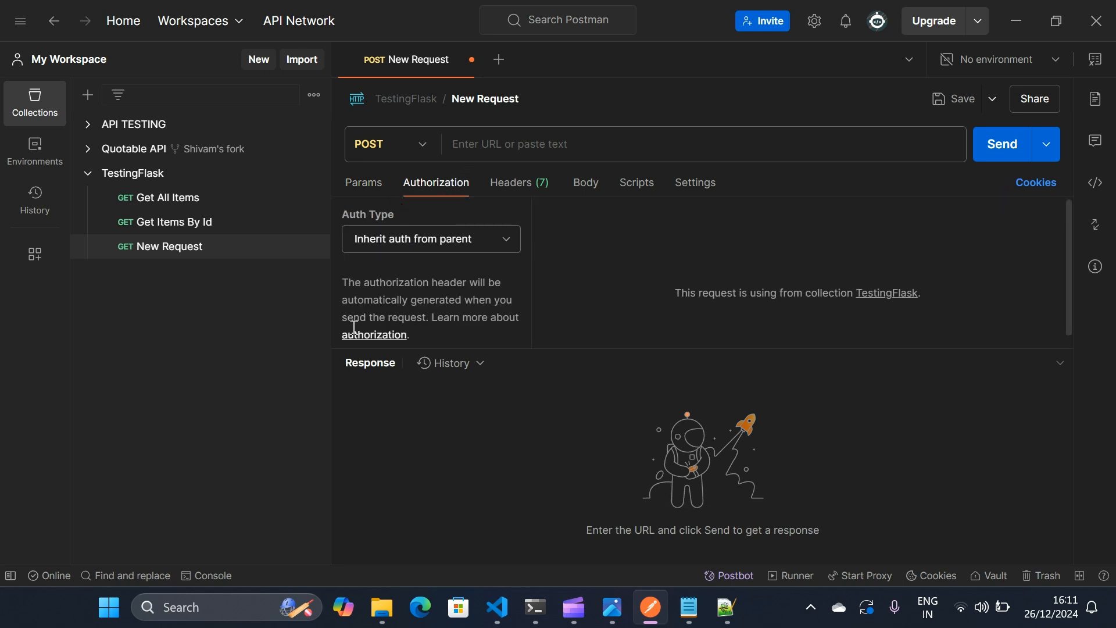
Launch Chrome from Windows search and run a web search for 'open ai api'.
click(213, 608)
text(ch)
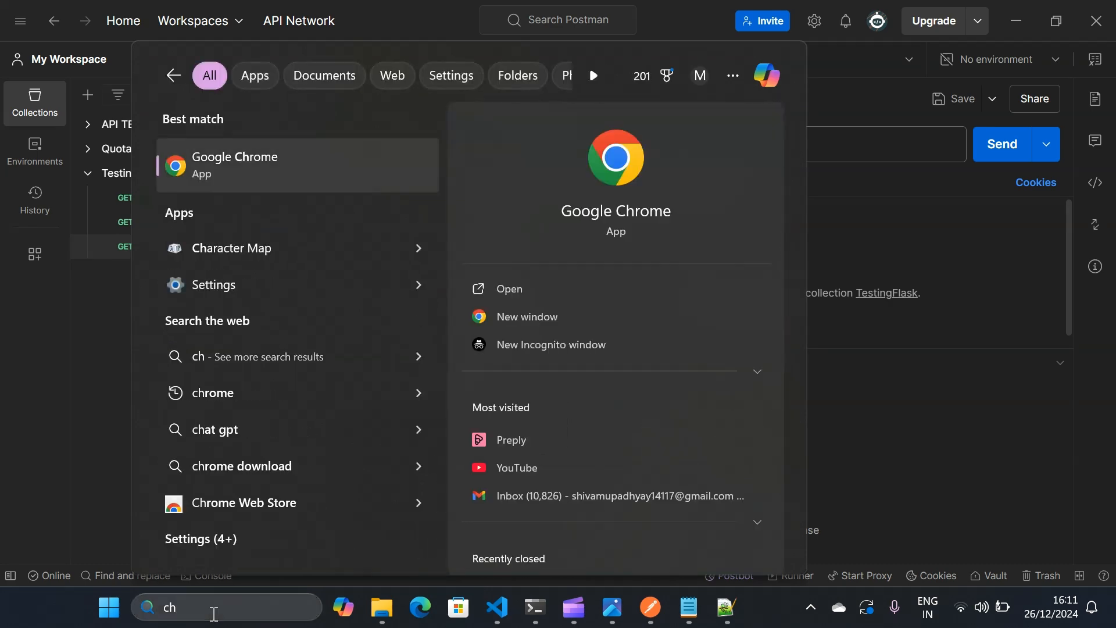
key(Return)
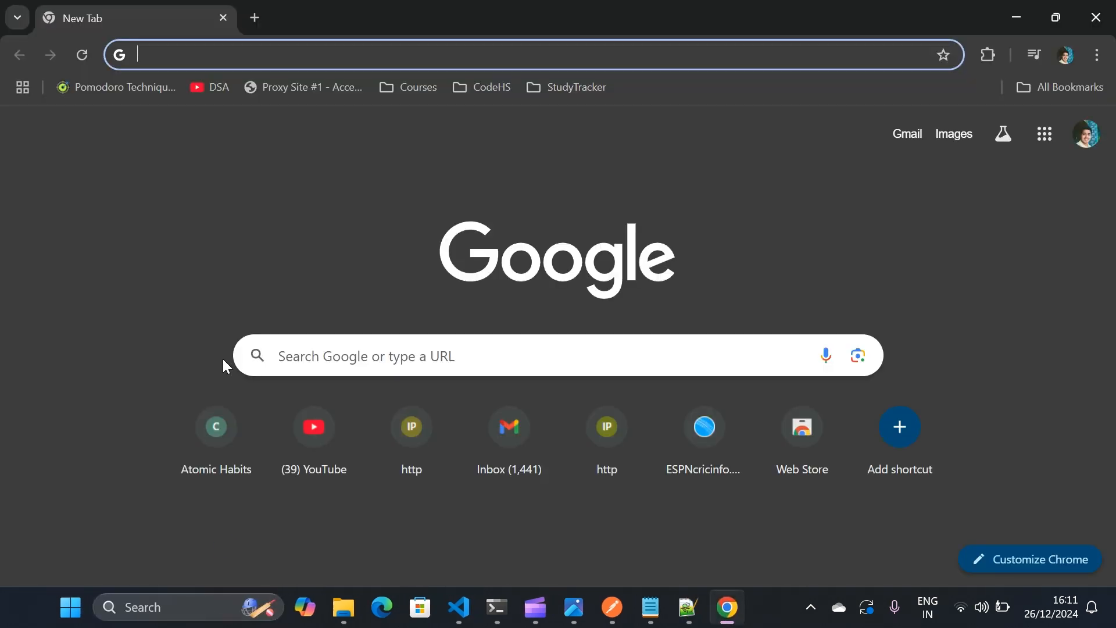
text(open)
key(Return)
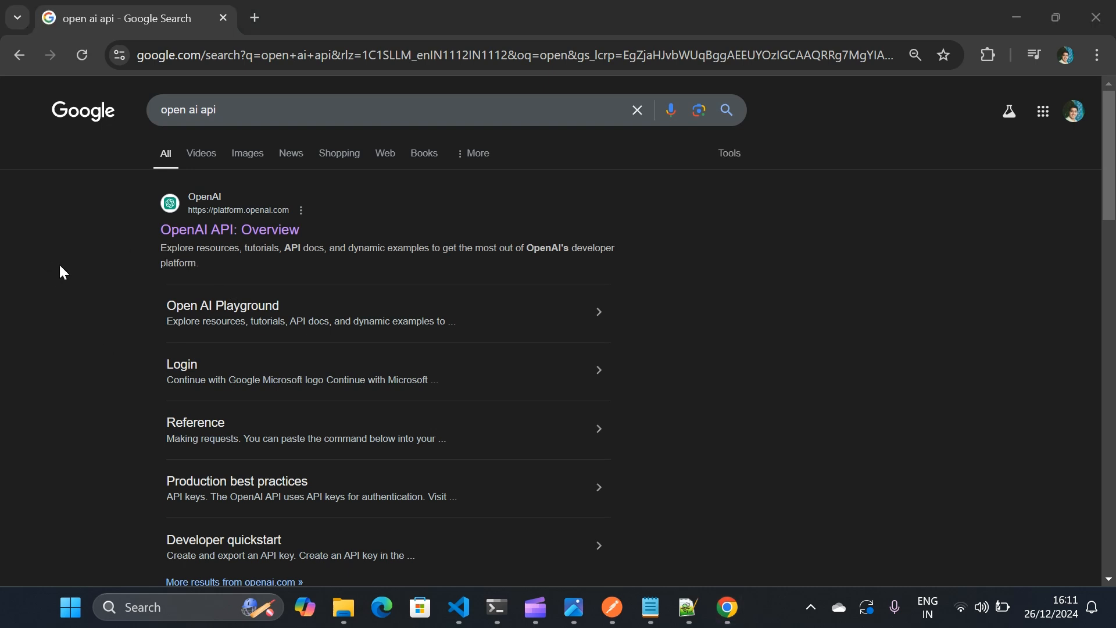
drag(147, 235, 305, 232)
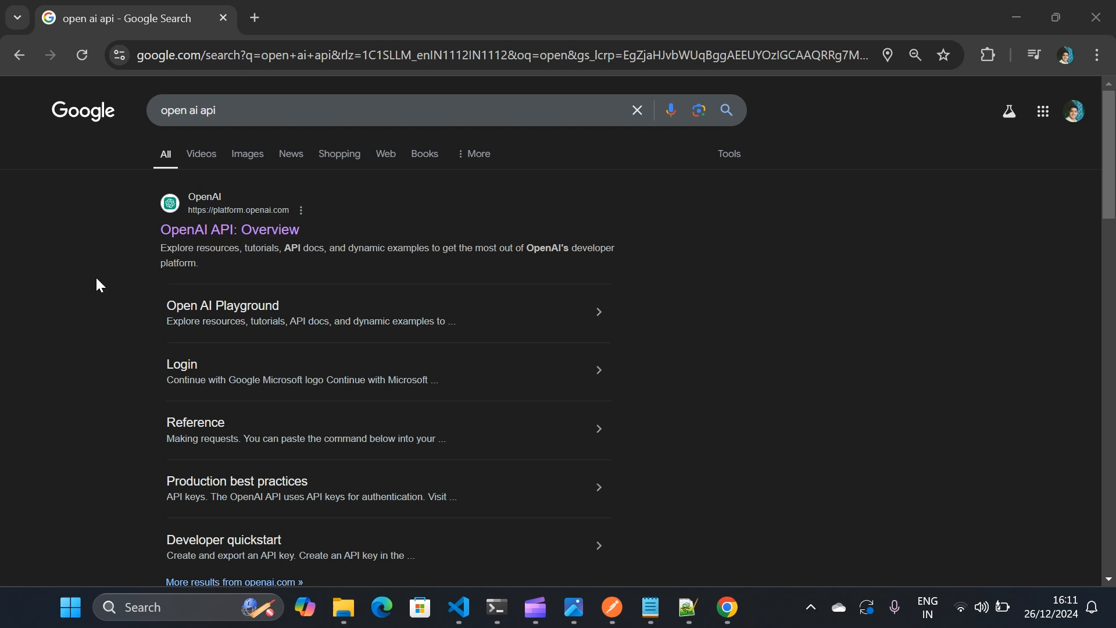
Open the OpenAI API: Overview result and go to the organization settings.
click(219, 230)
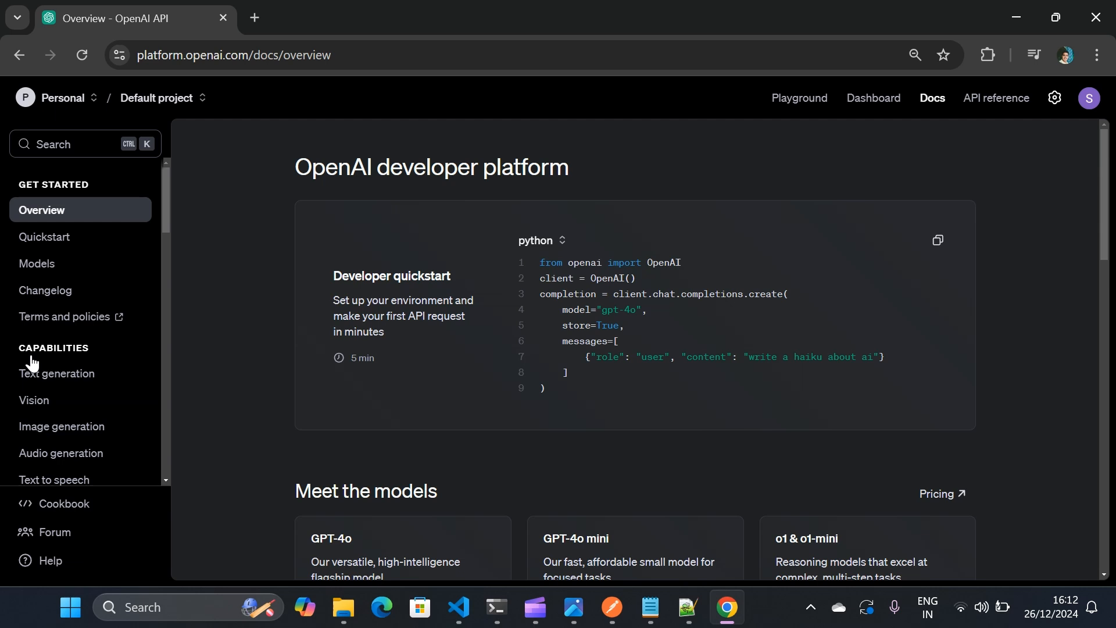
key(ctrl+2)
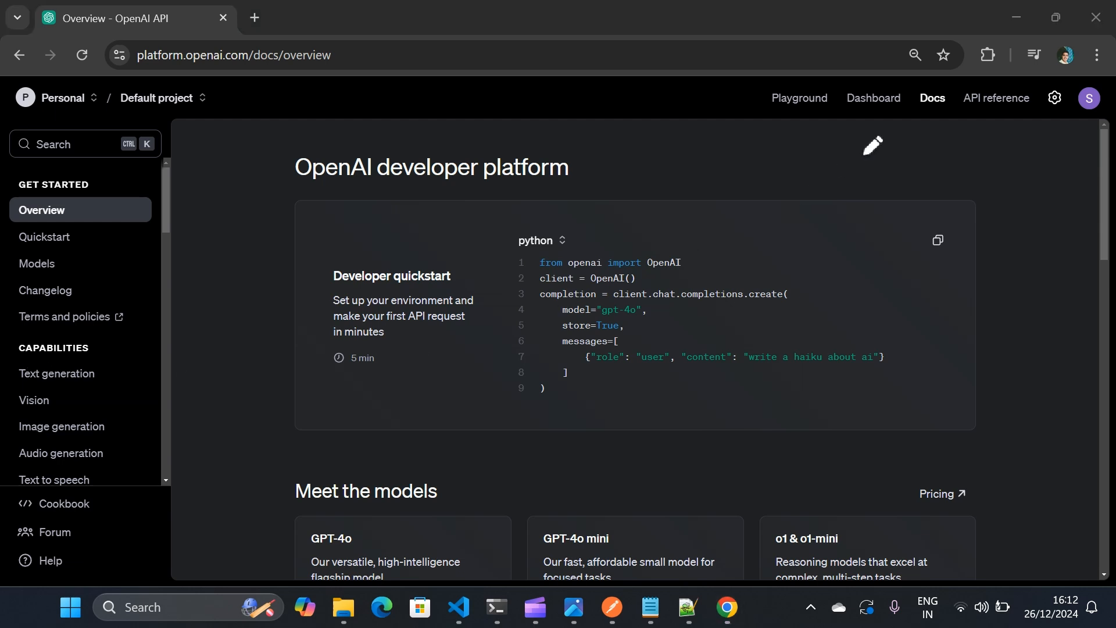
drag(1067, 74, 1070, 88)
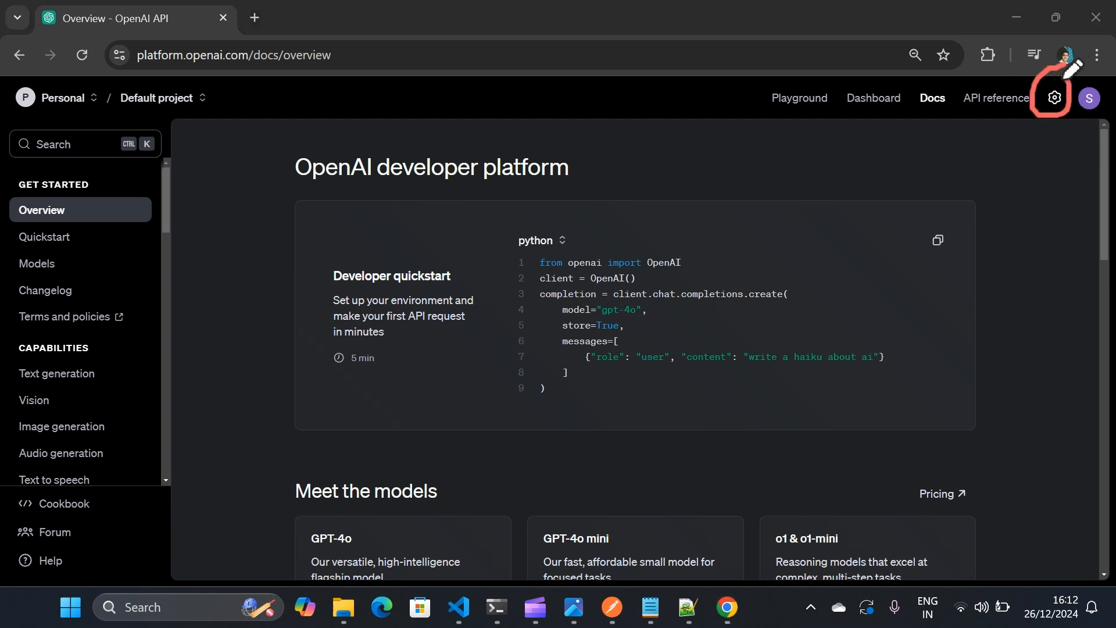
key(Escape)
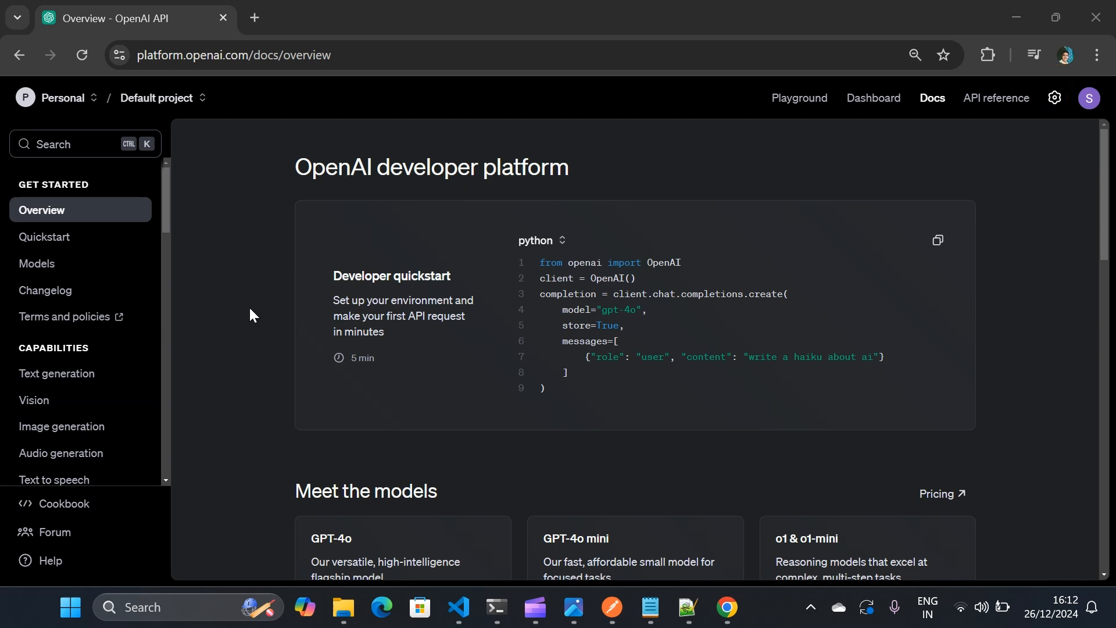
click(1057, 98)
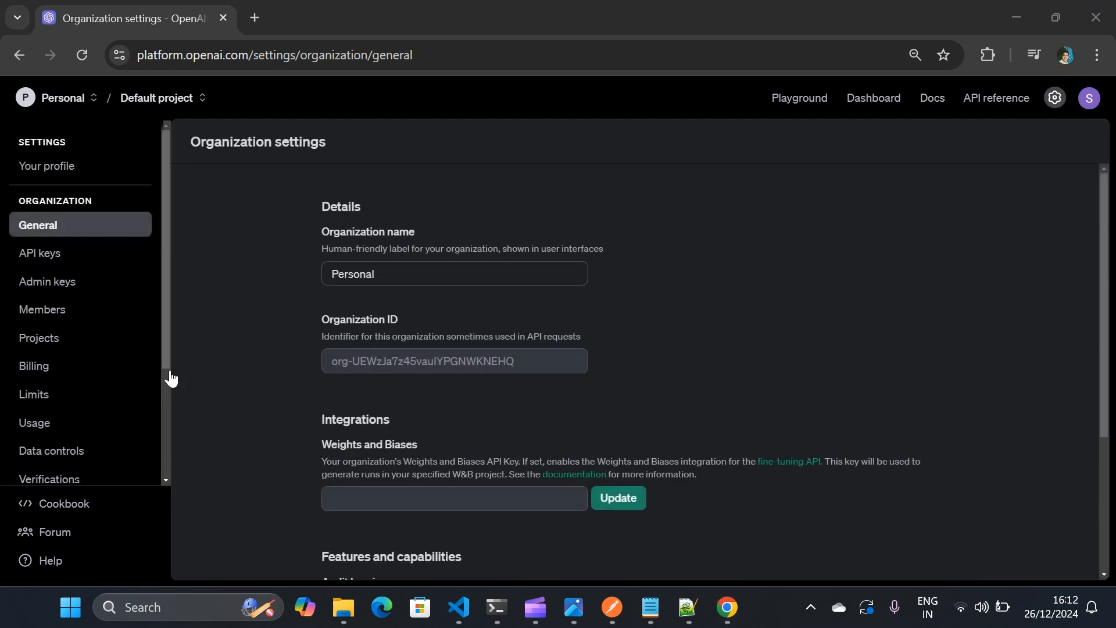
Navigate to the organization's API keys page.
key(ctrl+2)
drag(7, 268, 47, 269)
key(Escape)
click(50, 255)
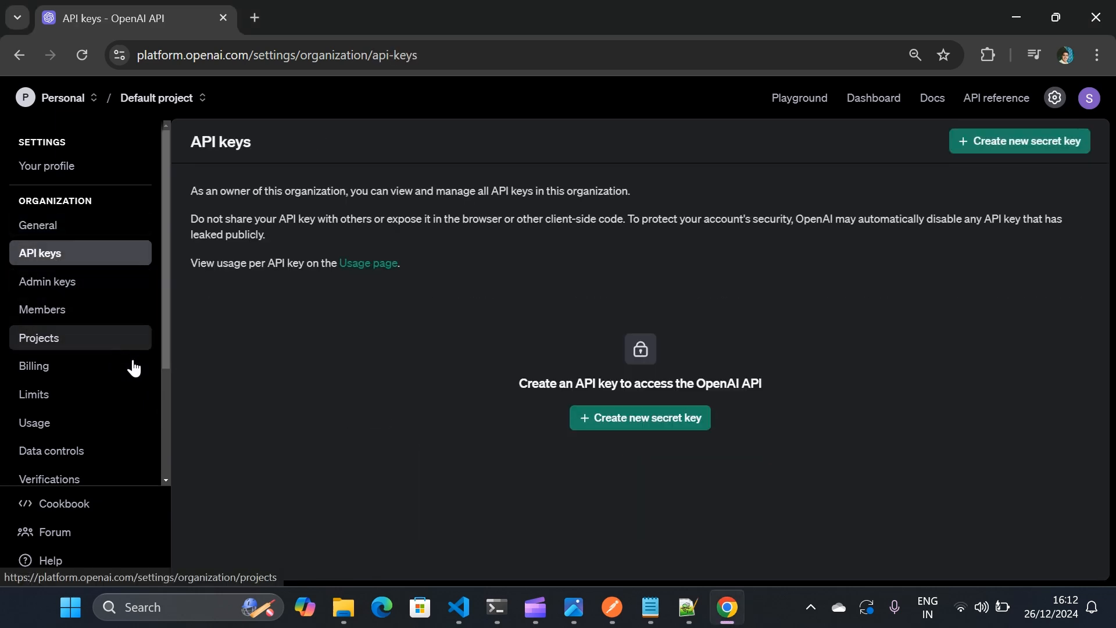
Create a new secret key named PostmanTest assigned to the Default project.
click(640, 421)
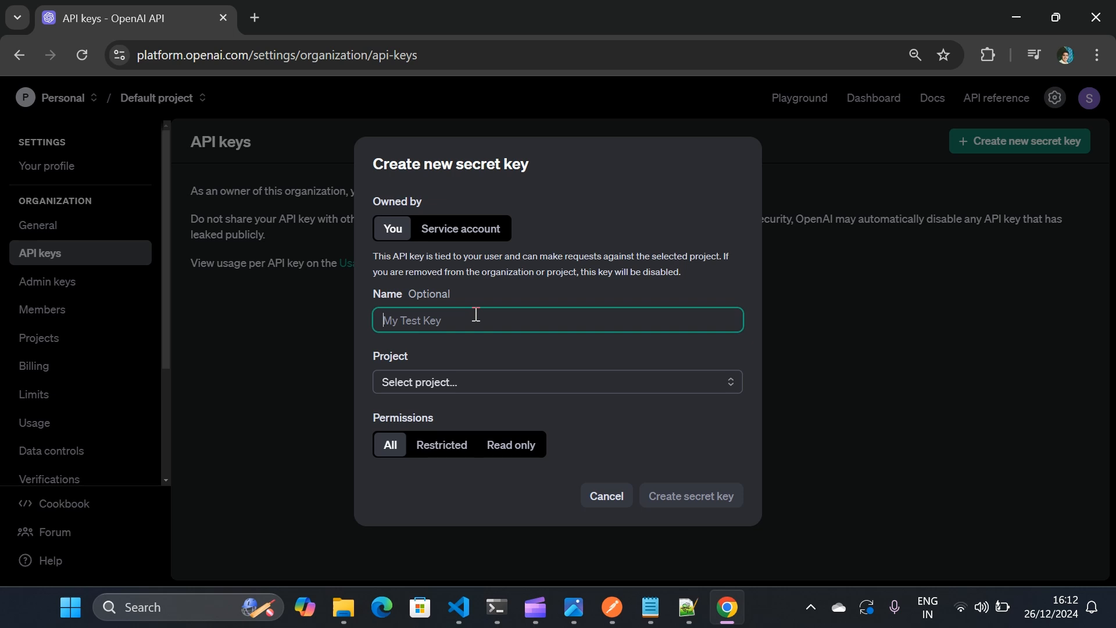
text(PostmanTest)
click(448, 383)
click(446, 410)
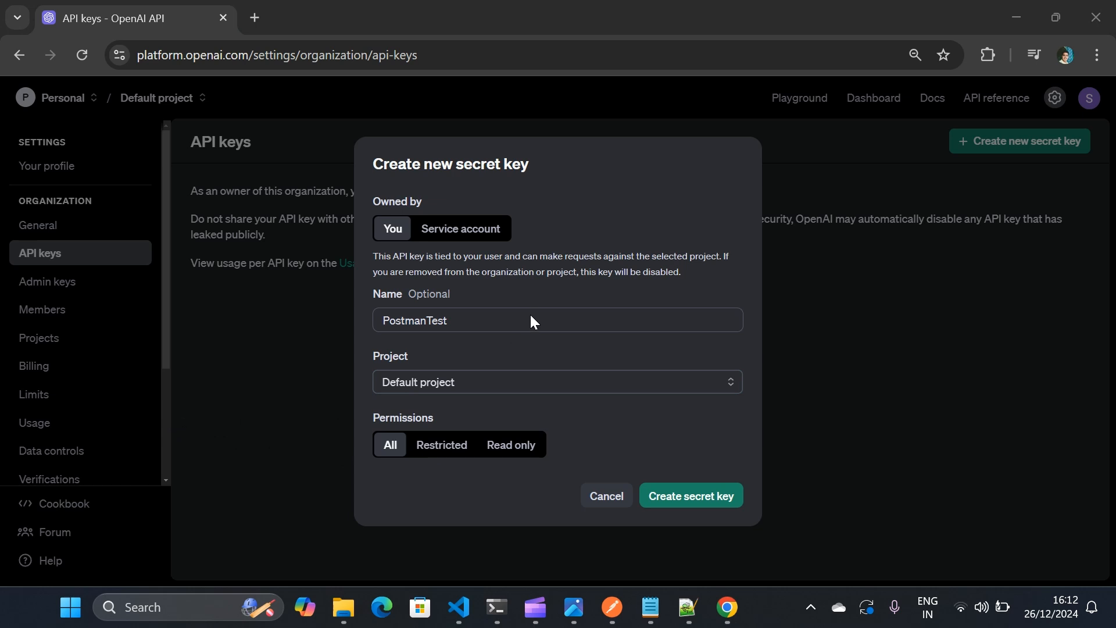
drag(530, 314, 615, 296)
drag(579, 390, 660, 367)
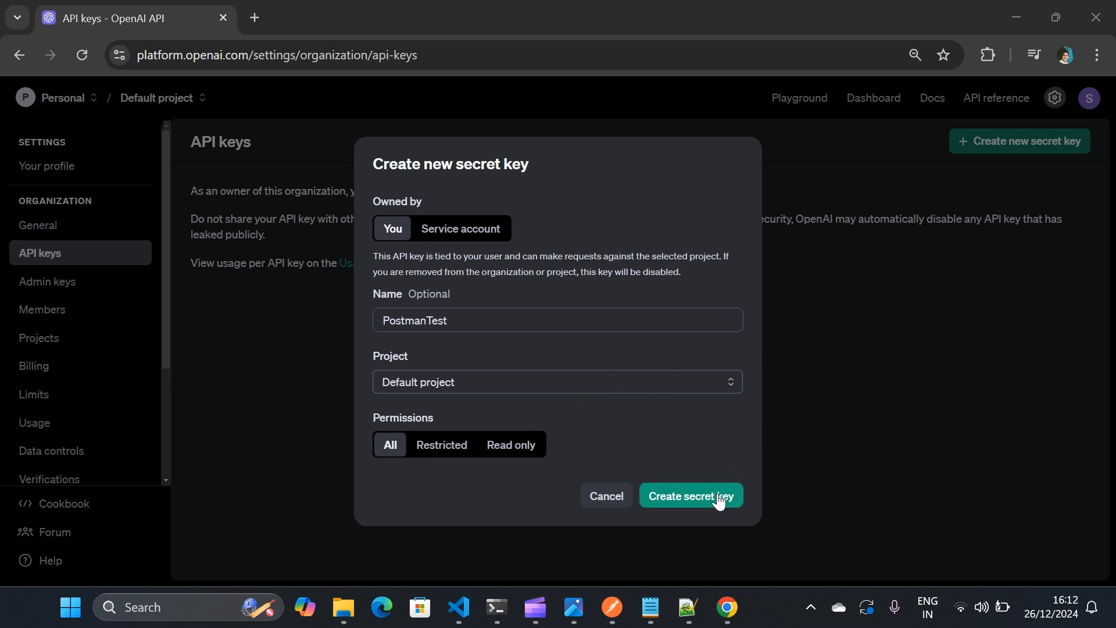
click(709, 498)
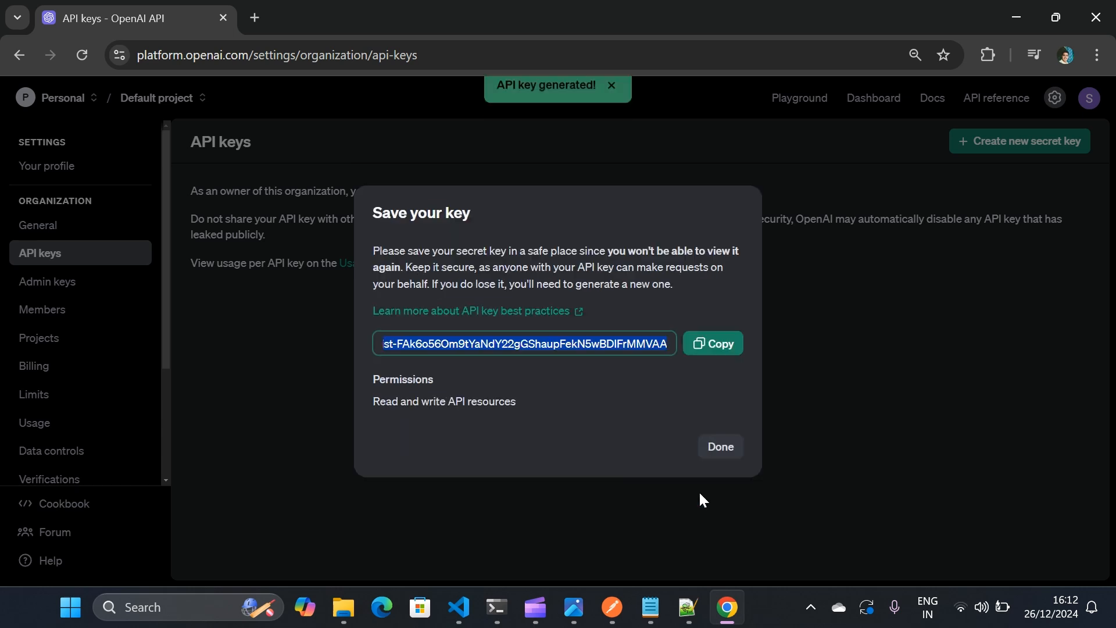
Copy the new key, replace line 1 in Notepad++ with it, and minimize the editor.
click(698, 351)
click(688, 607)
key(ctrl+a)
key(ctrl+v)
key(ctrl+a)
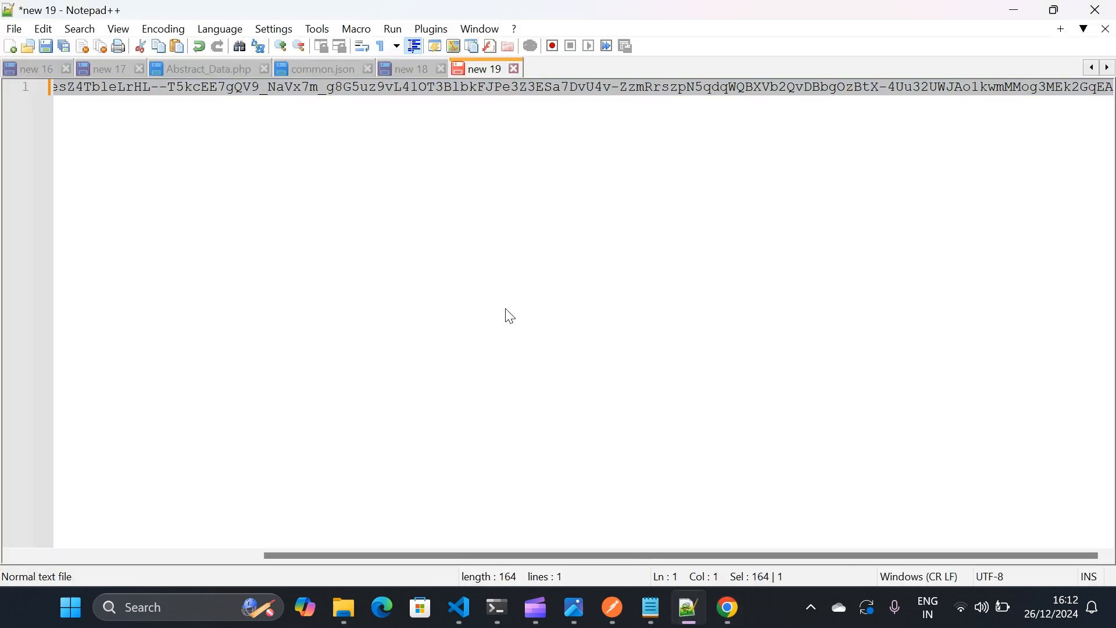
key(ctrl+v)
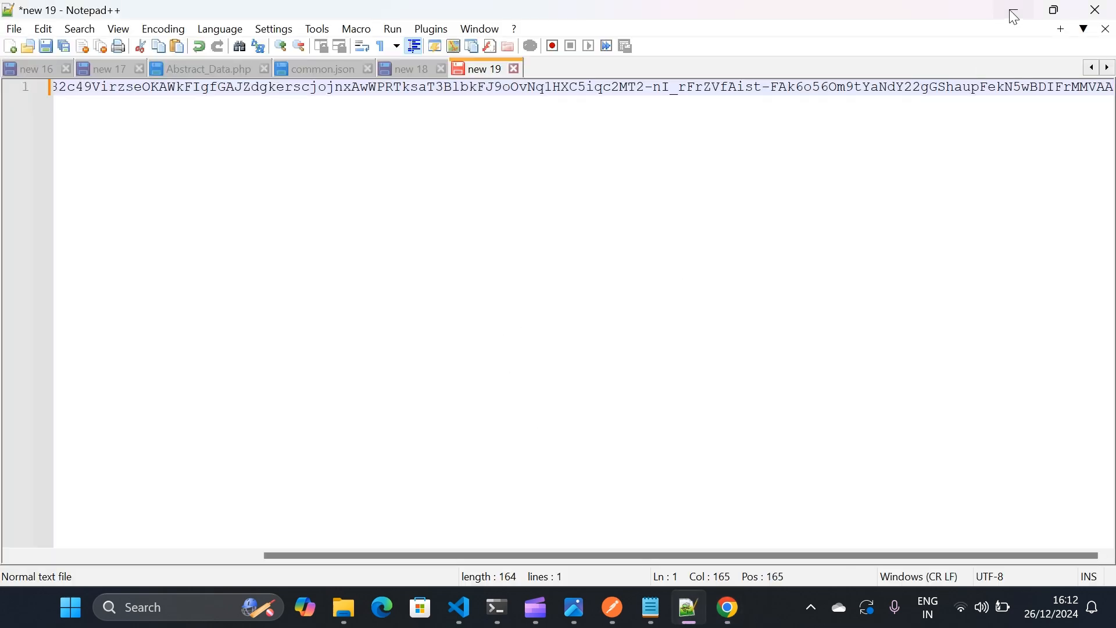
click(1013, 16)
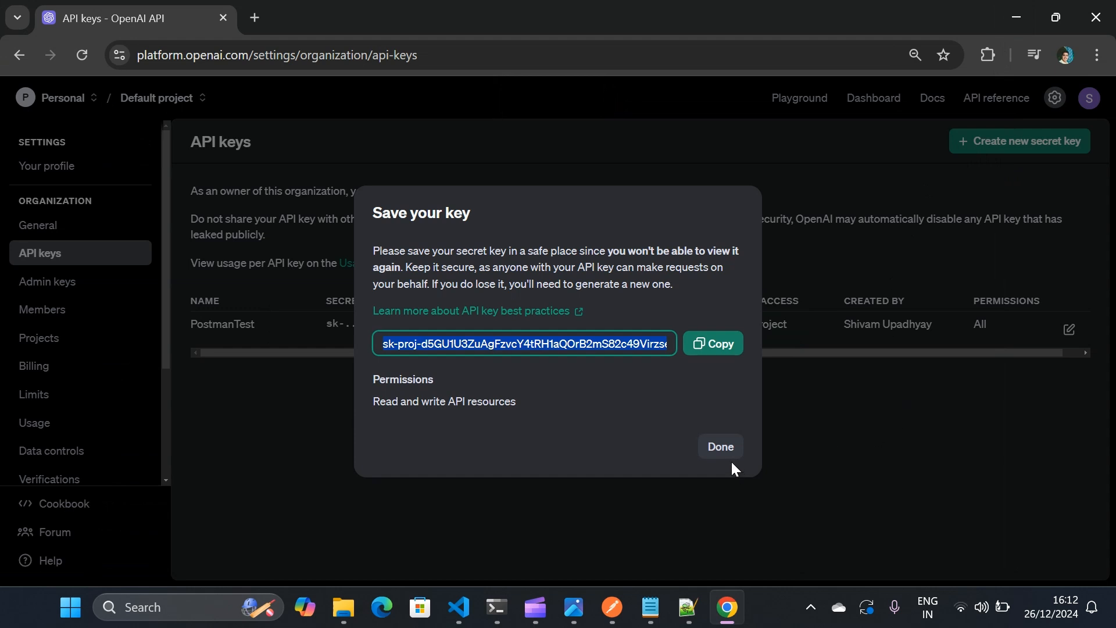
Search for 'open ai chat completion' in a new Chrome tab.
click(256, 17)
text(open ai chat)
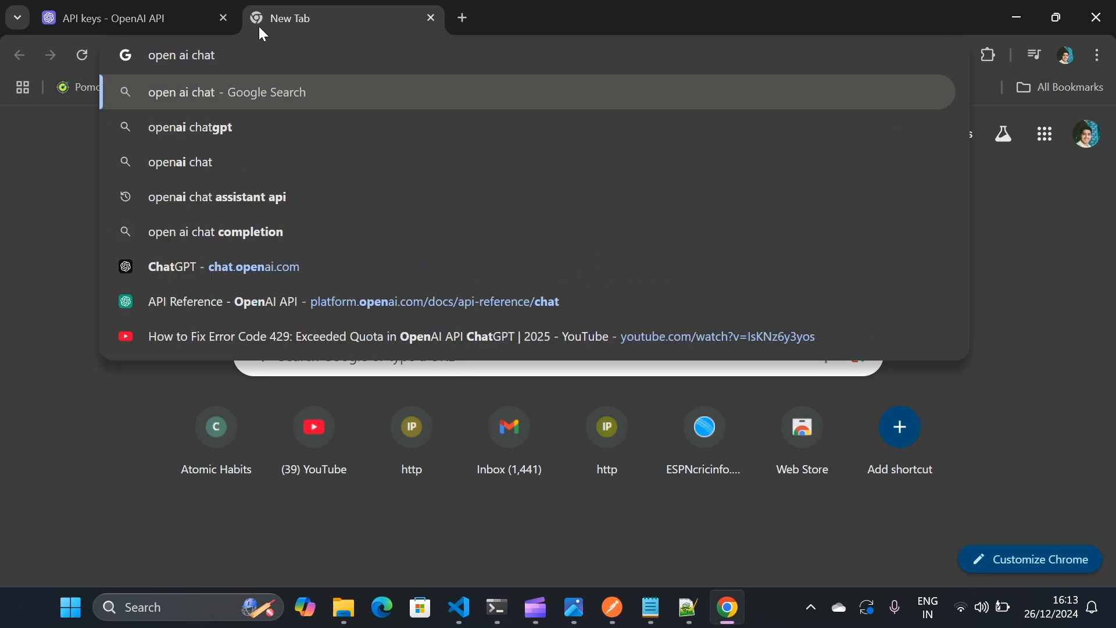
text( com)
key(Return)
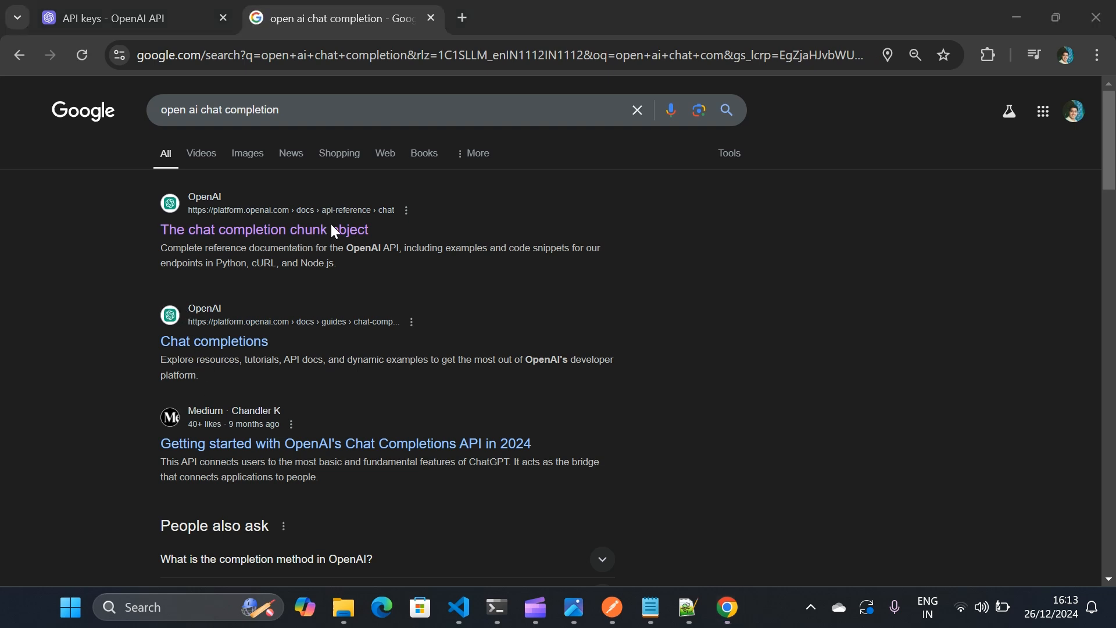
drag(383, 234, 158, 245)
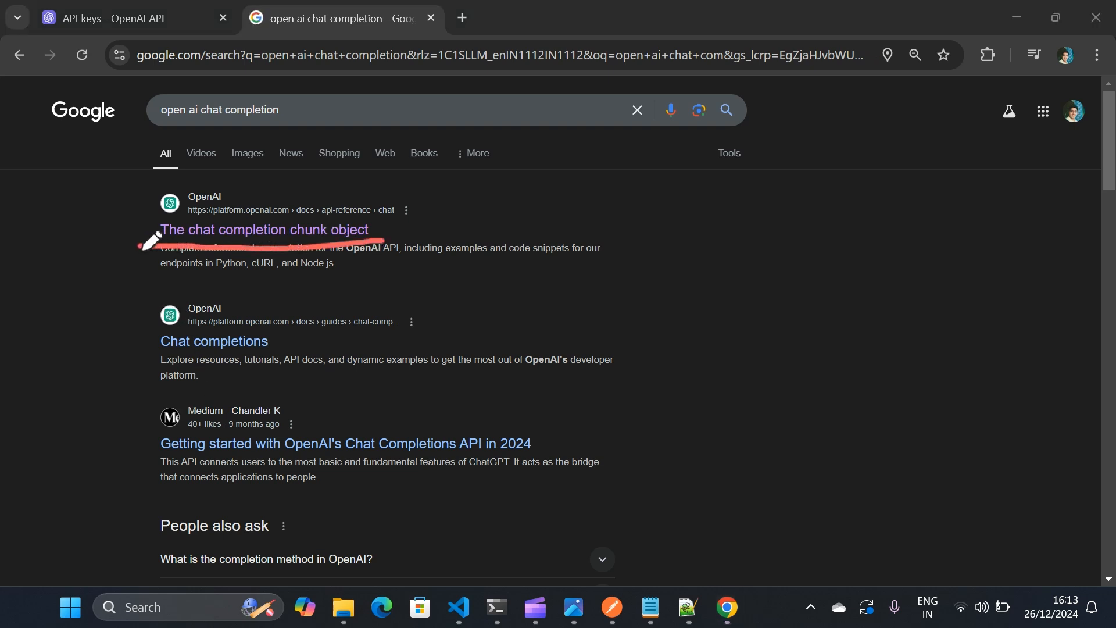
Open the Create chat completion reference, keep gpt-4o, switch the example to curl and copy it.
click(263, 233)
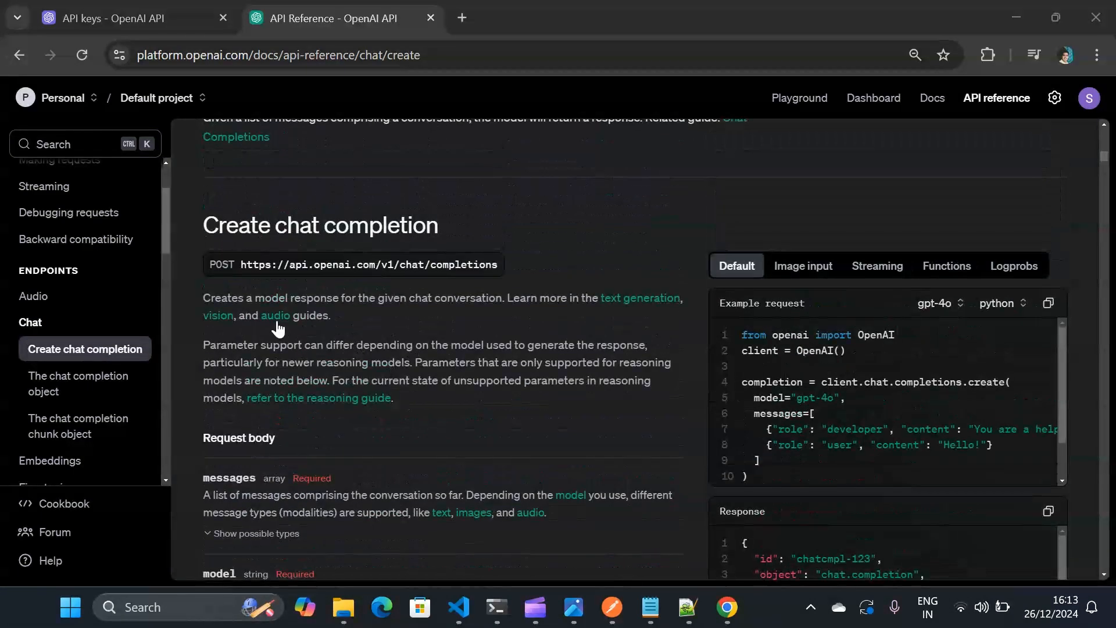
drag(240, 270, 692, 283)
scroll(692, 197, down, 1)
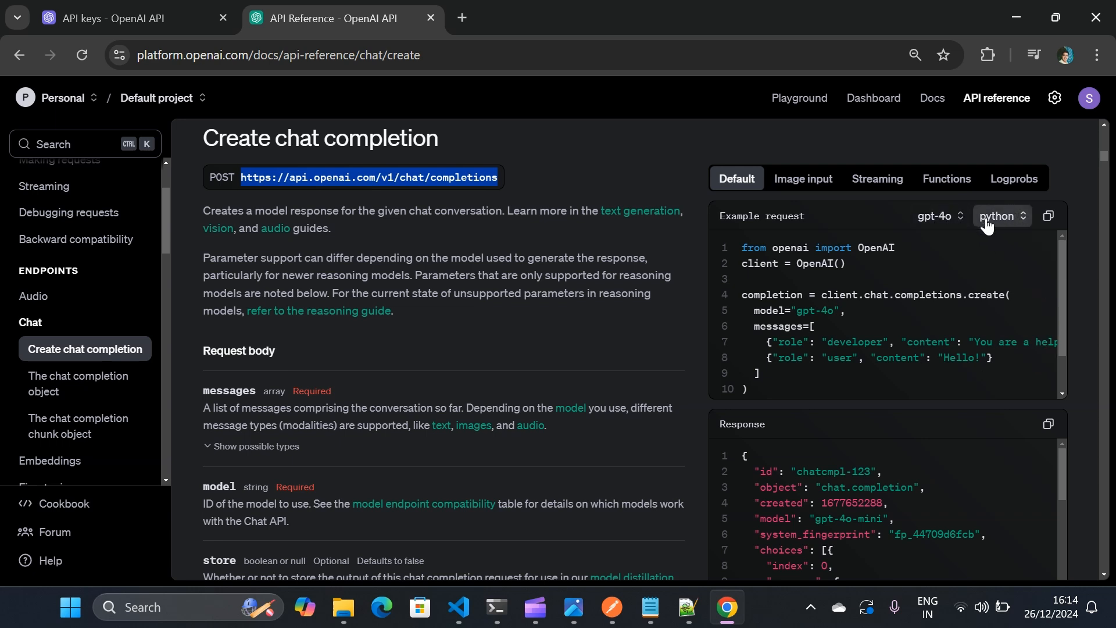
click(939, 215)
scroll(815, 316, down, 3)
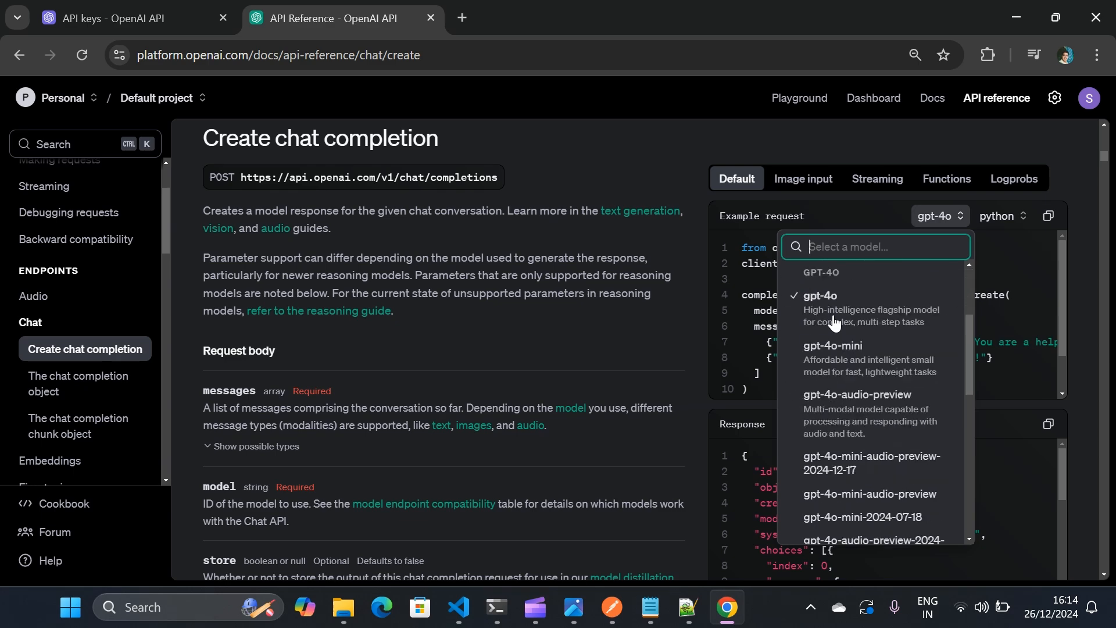
scroll(837, 369, down, 3)
scroll(857, 460, down, 3)
scroll(845, 469, down, 3)
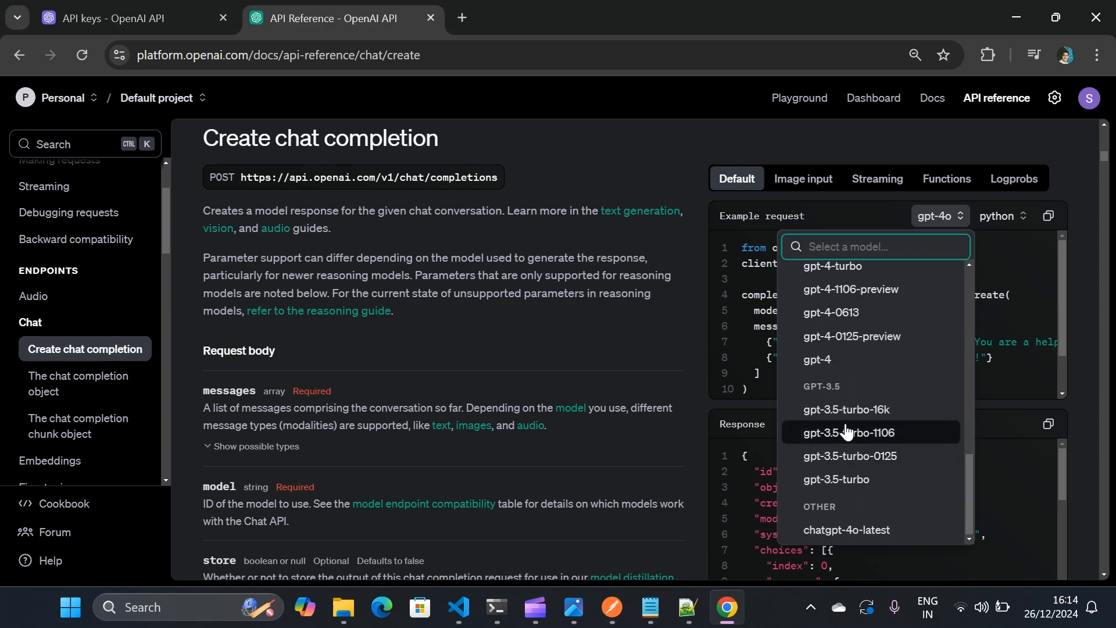
click(938, 215)
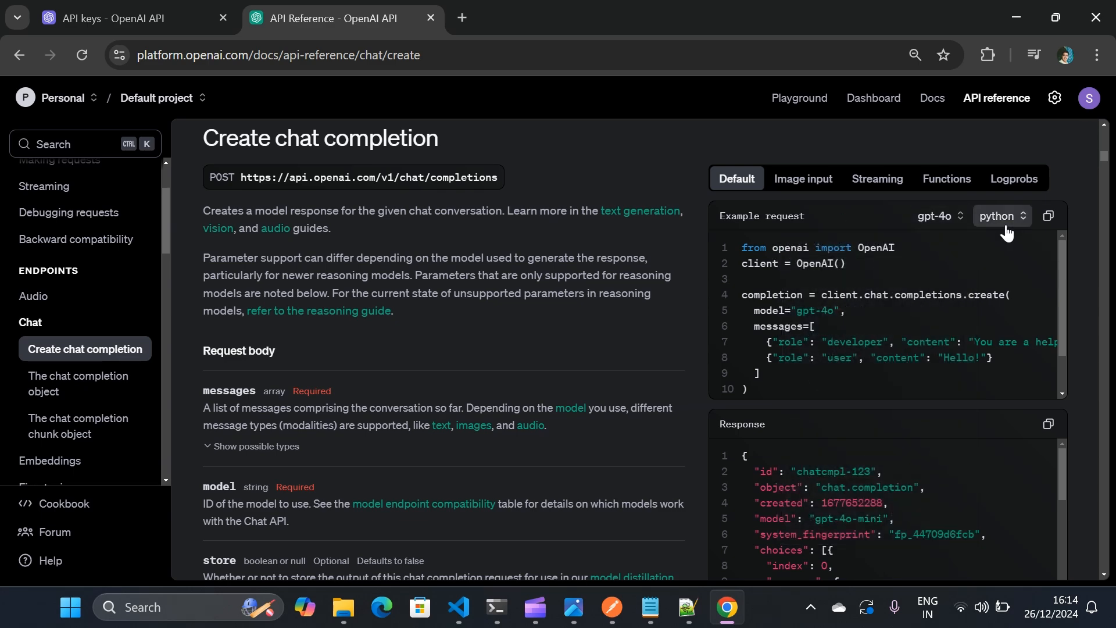
click(1002, 220)
click(947, 256)
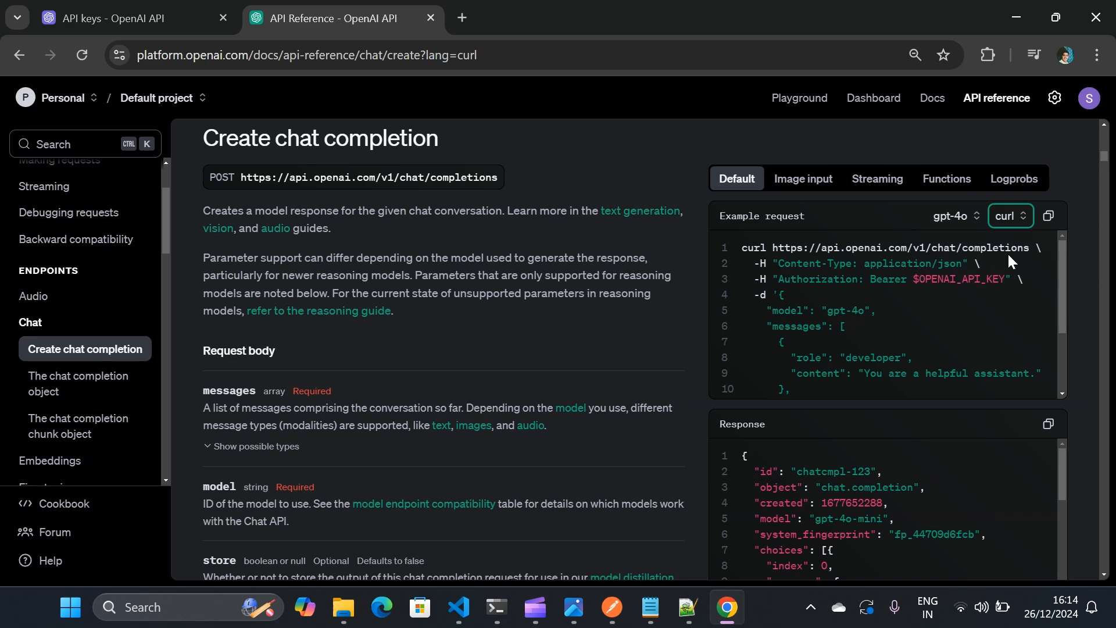
click(1048, 215)
Paste the curl command into Postman's URL field to import the chat completions request, then view its headers.
click(628, 615)
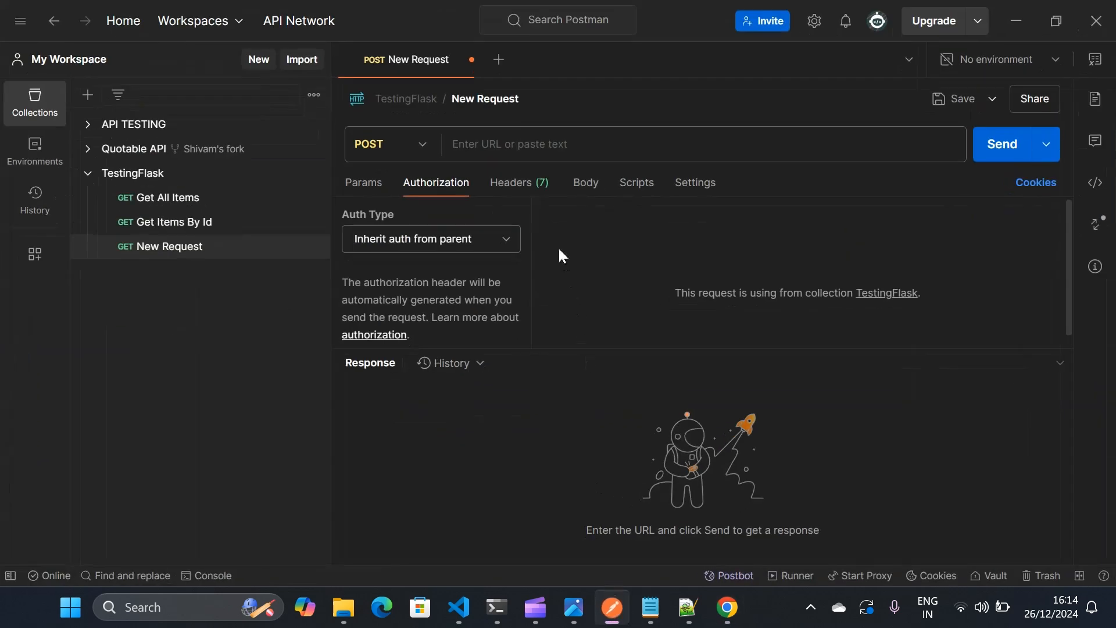
click(532, 145)
key(ctrl+v)
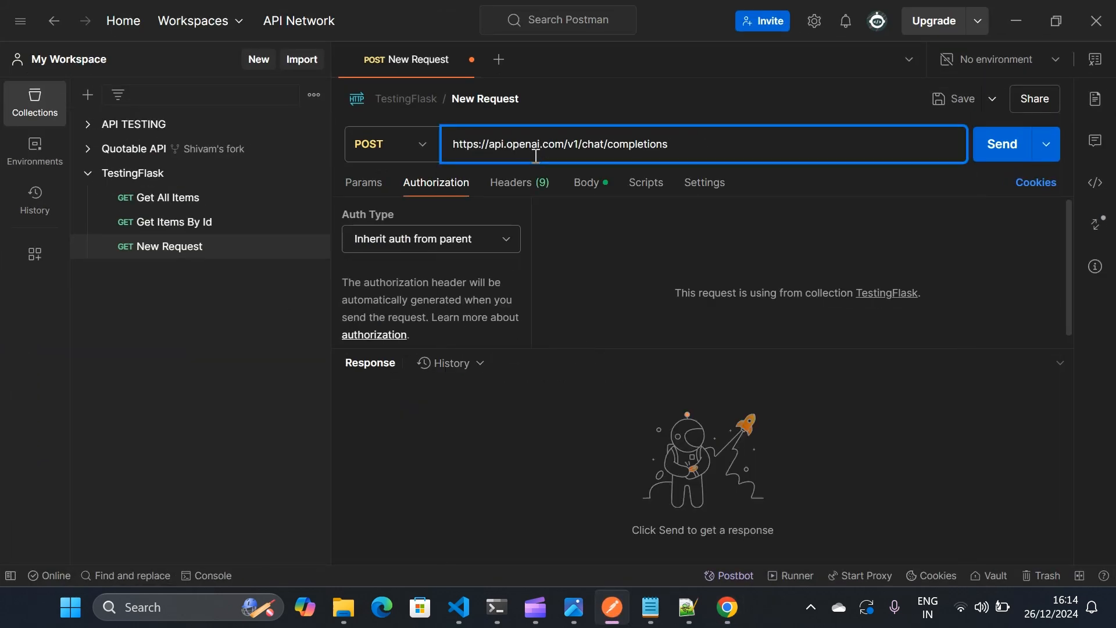
click(607, 261)
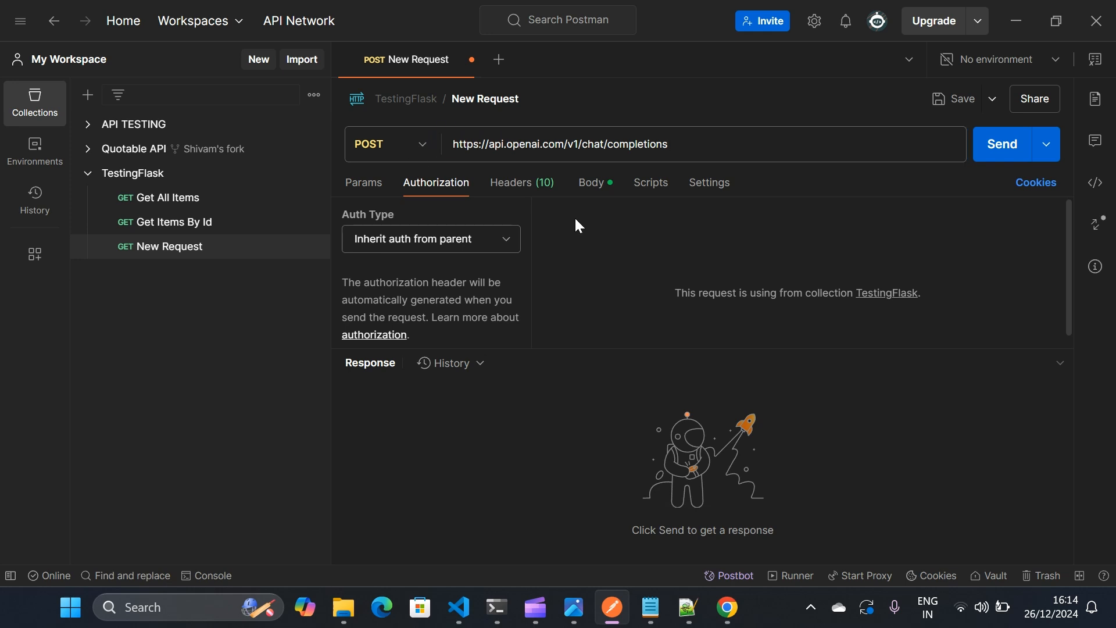
drag(452, 145, 672, 141)
click(519, 185)
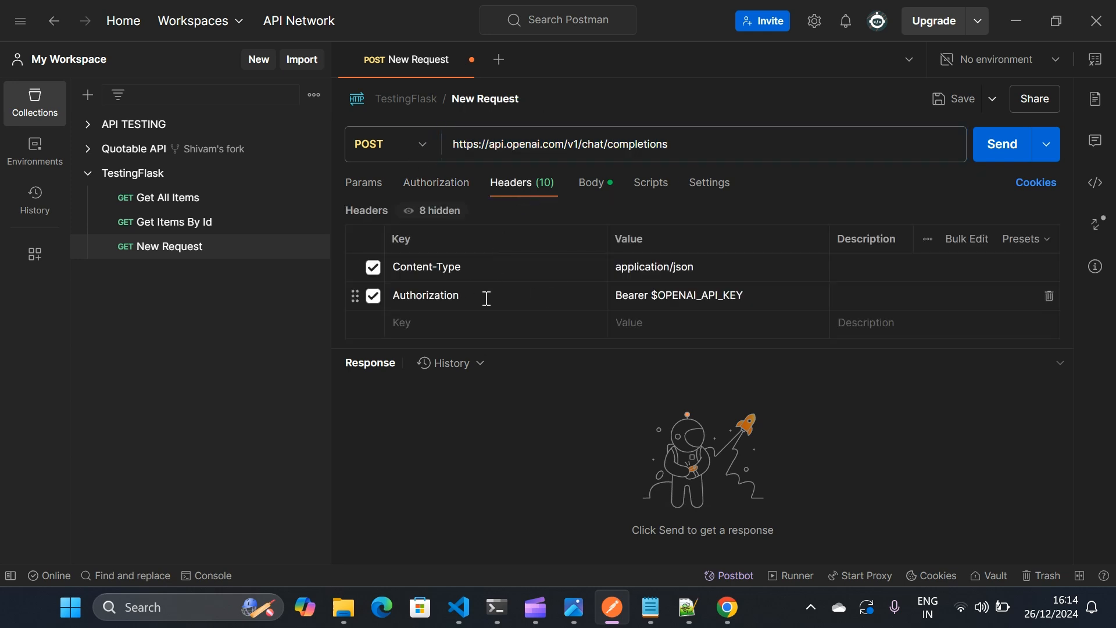
Show the JSON body's gpt-4o model line and check it against OpenAI's example model list.
mouse_move(488, 295)
click(593, 193)
drag(628, 344, 644, 504)
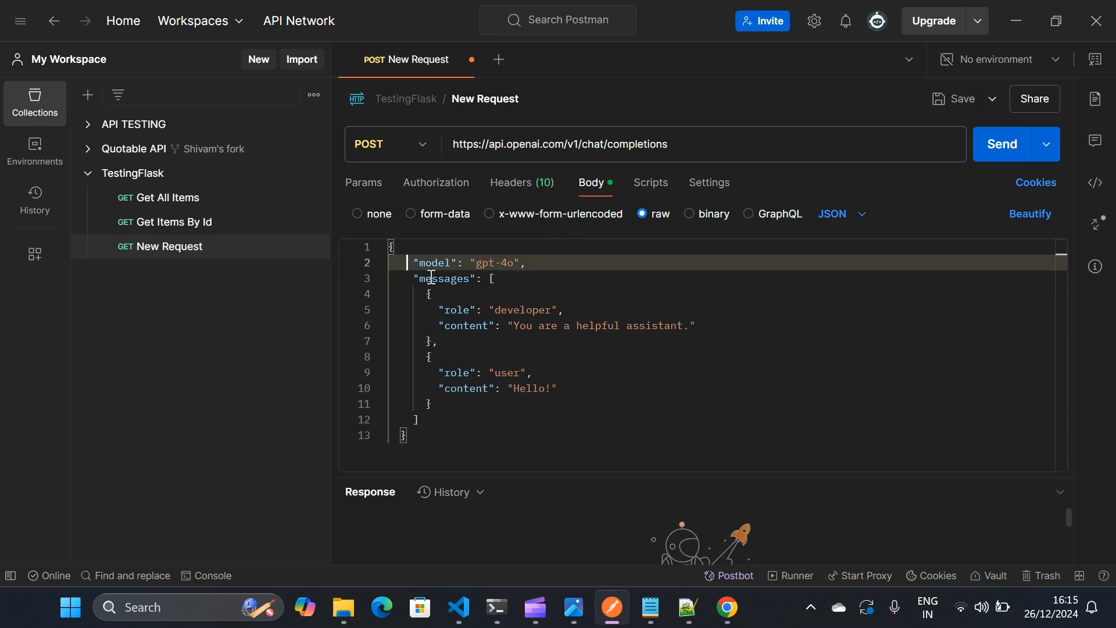
drag(402, 263, 531, 264)
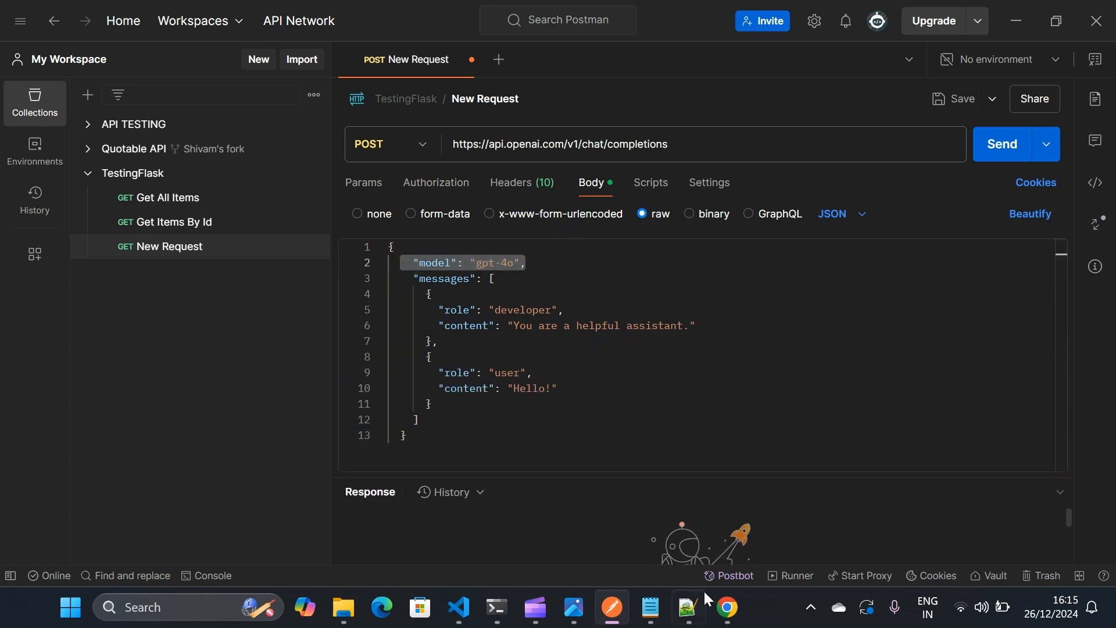
click(726, 607)
click(946, 220)
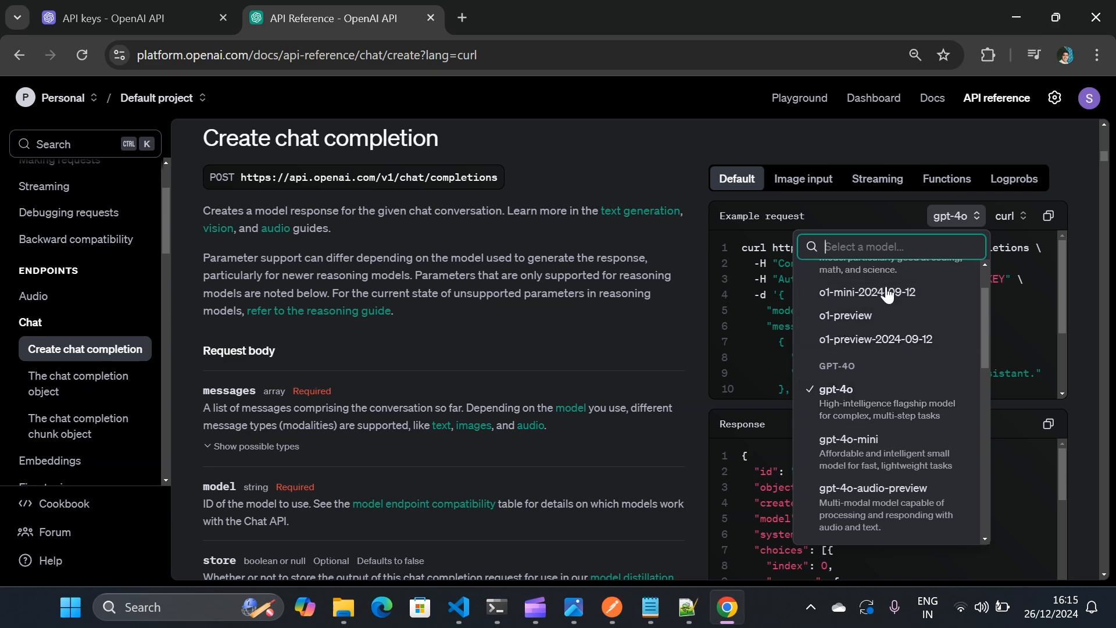
scroll(890, 393, down, 5)
click(1017, 18)
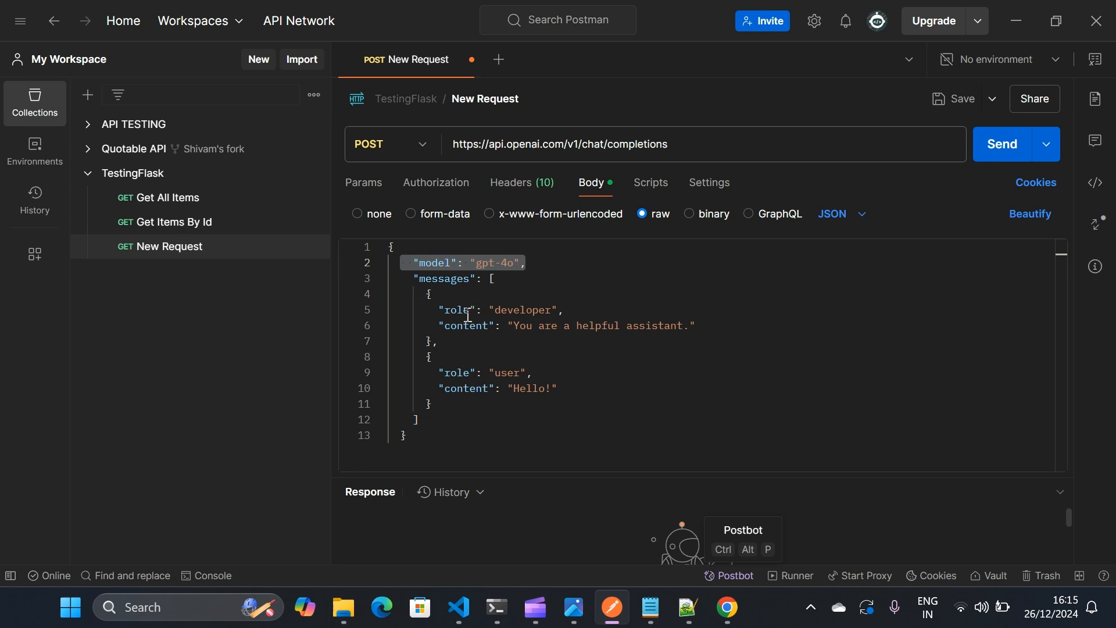
Delete the developer message object, leaving only the user message in the body.
double_click(514, 310)
double_click(504, 372)
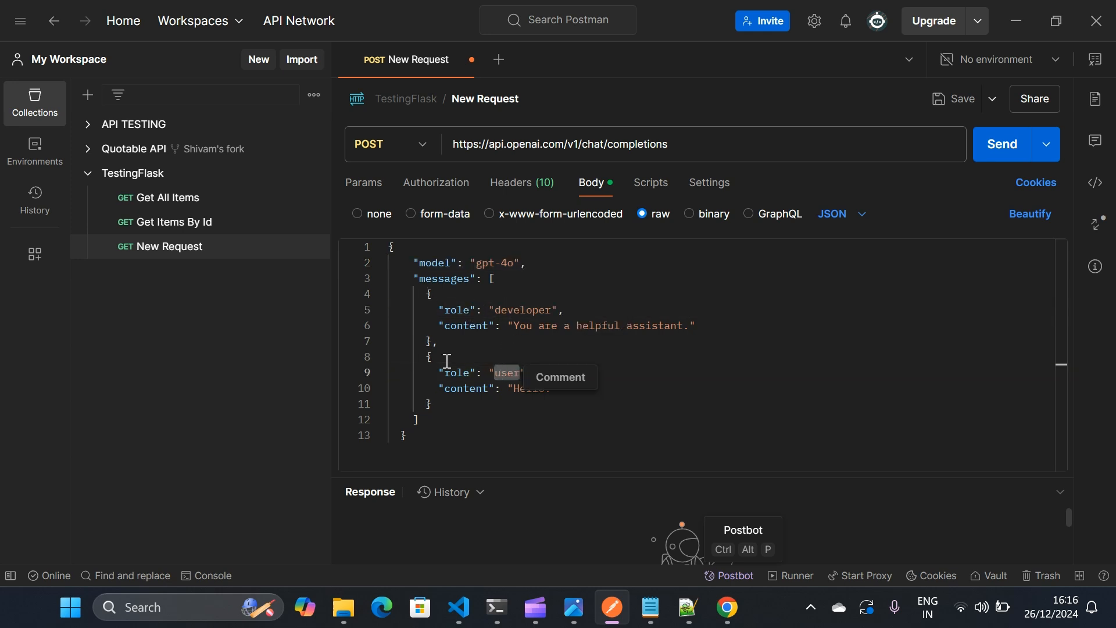
drag(439, 345, 421, 295)
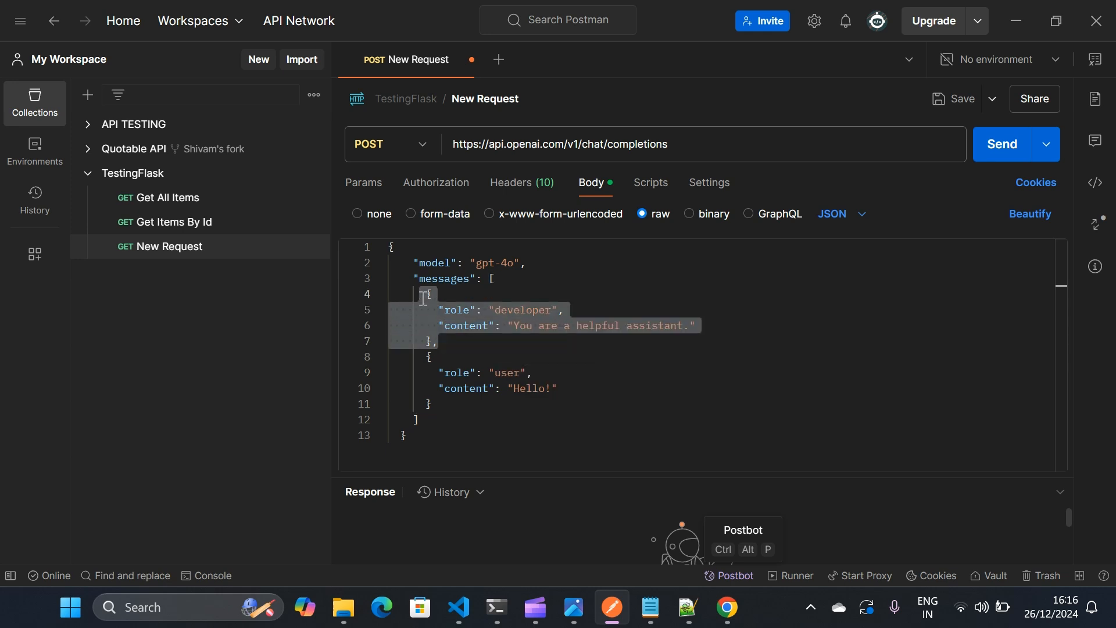
key(BackSpace)
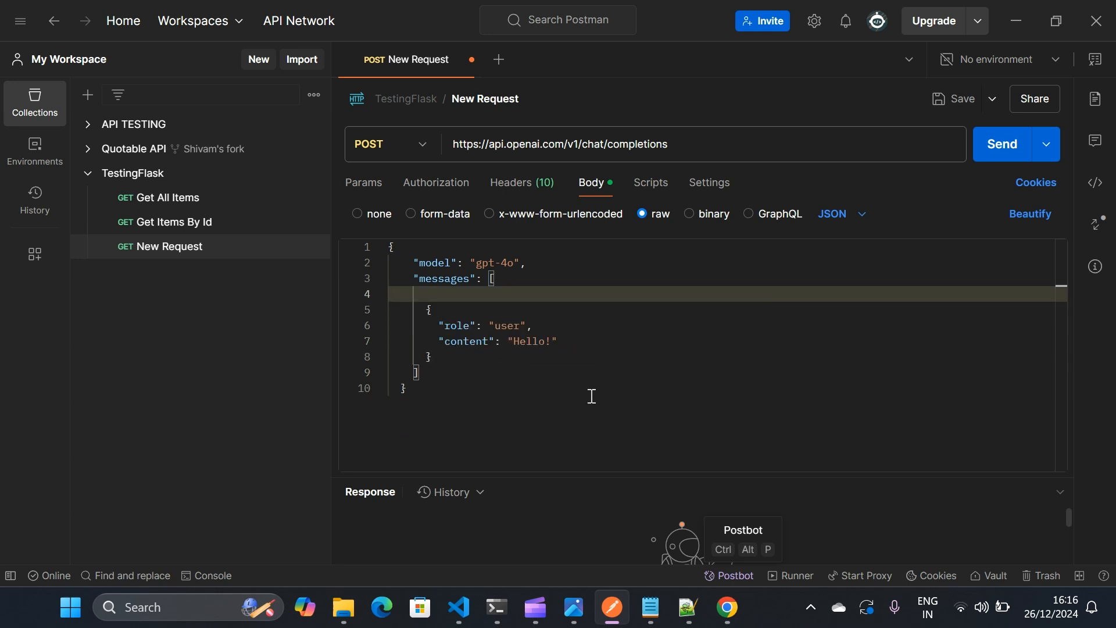
key(BackSpace)
Replace the Hello! text with the question 'What is the capital of France?'.
double_click(533, 325)
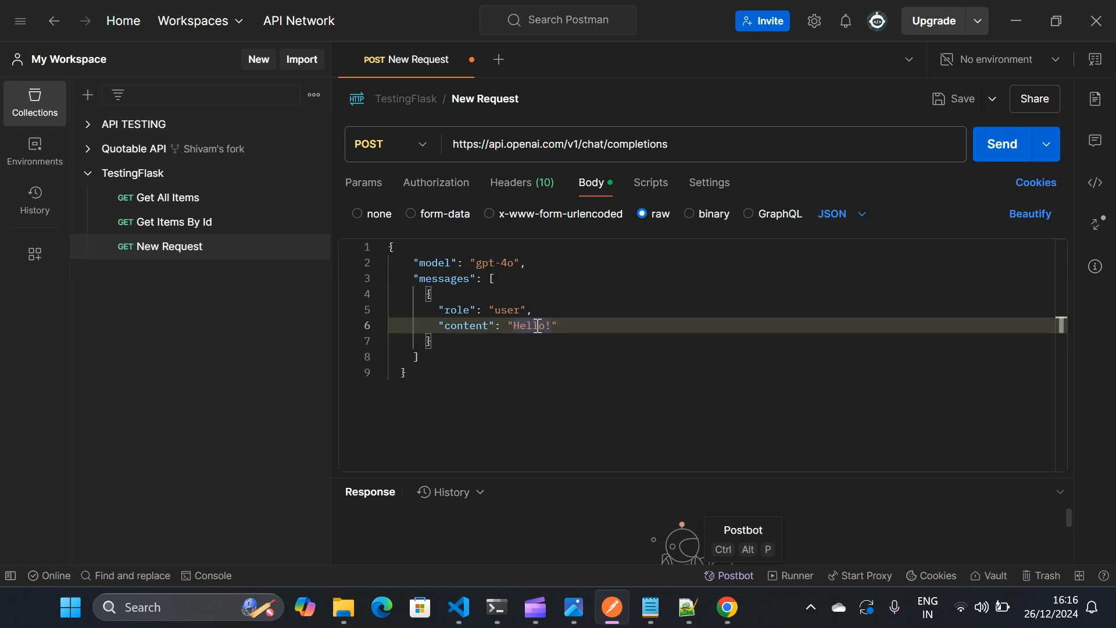
key(BackSpace)
text(Wha)
text(t is the capital of)
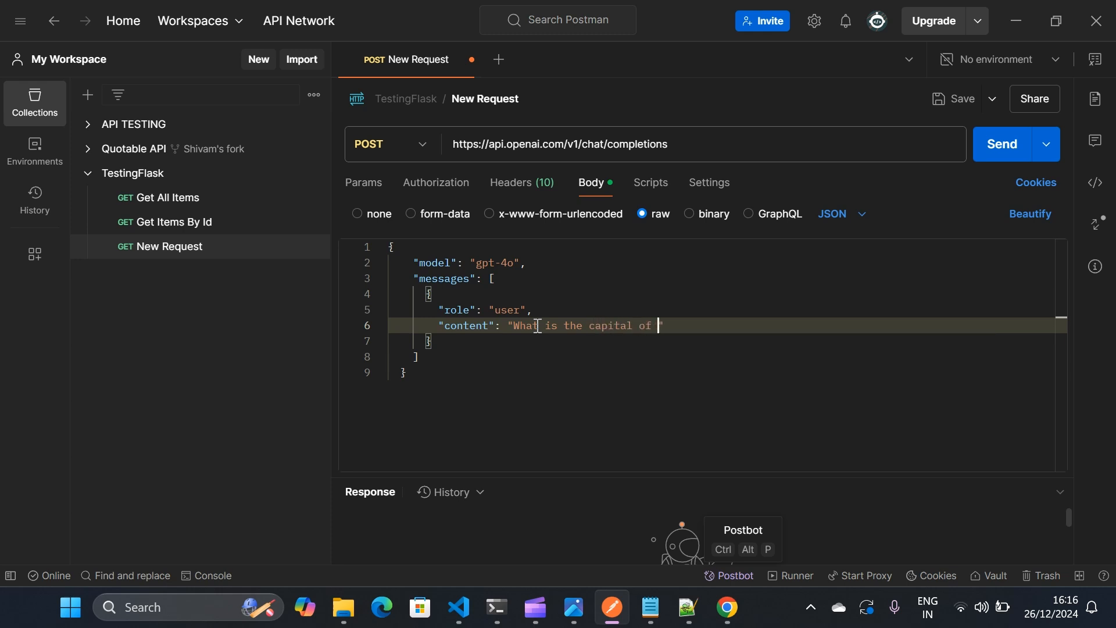
text(France?)
click(526, 372)
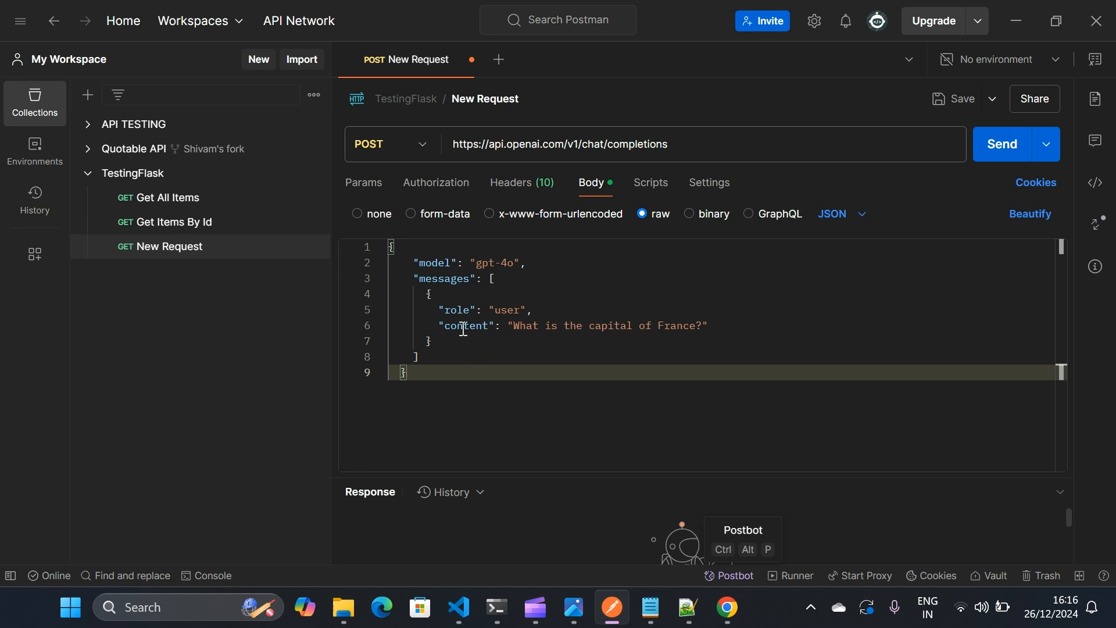
double_click(454, 310)
key(Up)
key(Up)
key(End)
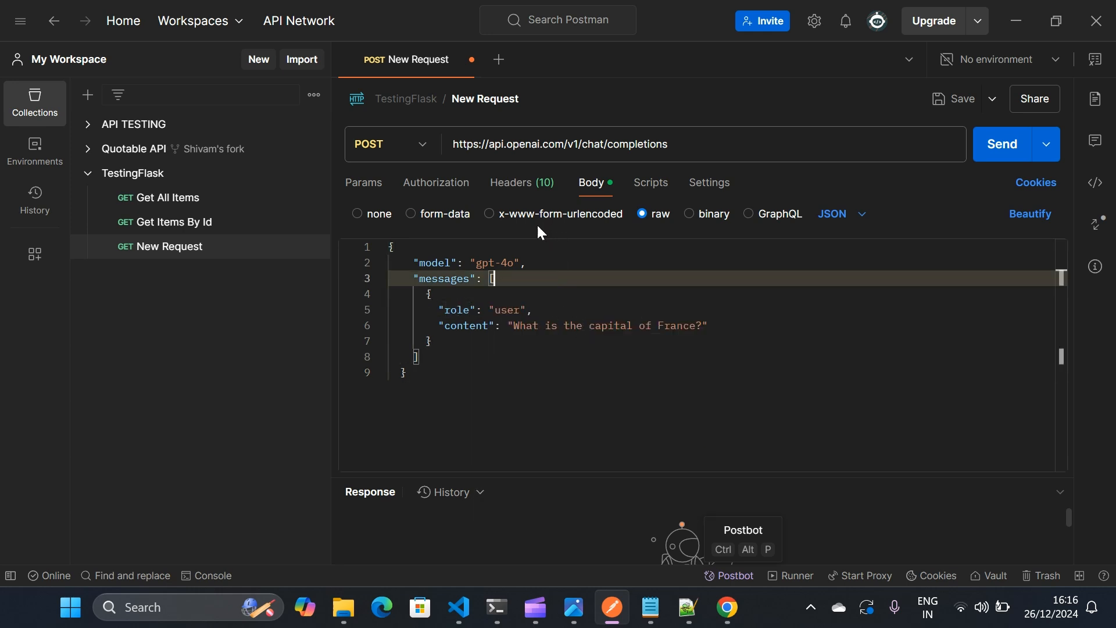
Switch the request's authorization to Bearer Token and fetch the saved API key from Notepad++.
click(427, 188)
click(418, 240)
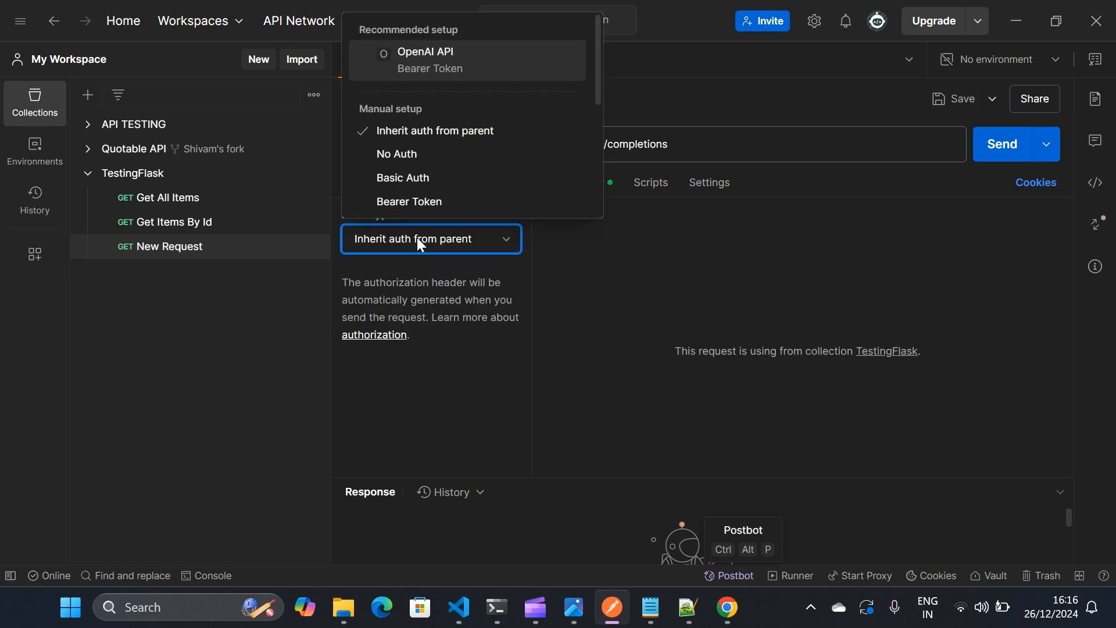
scroll(418, 205, down, 1)
click(425, 175)
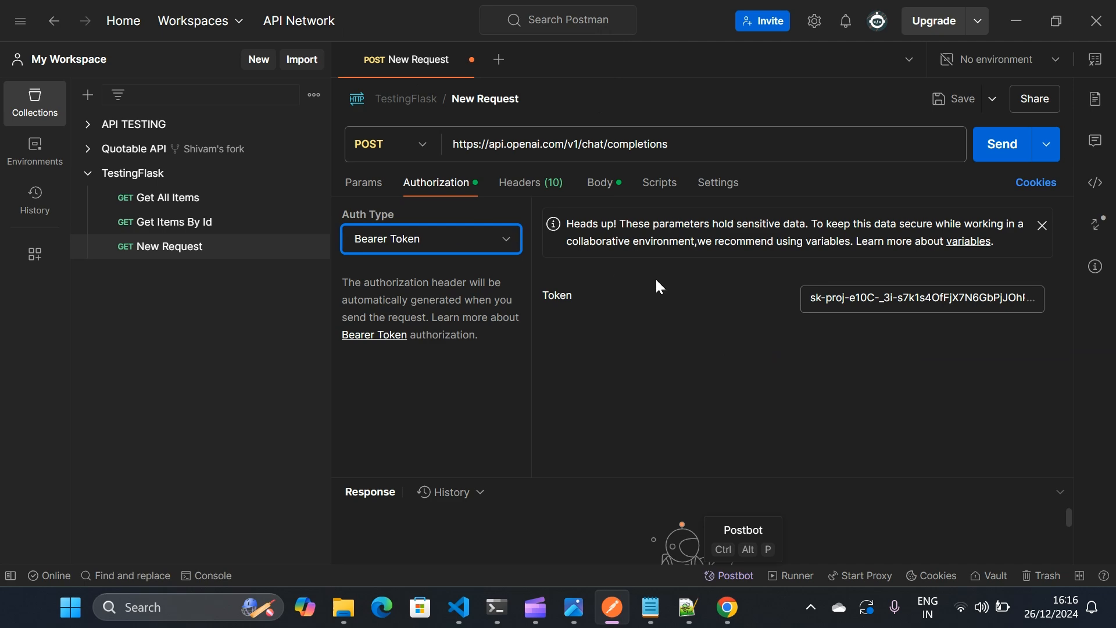
click(688, 607)
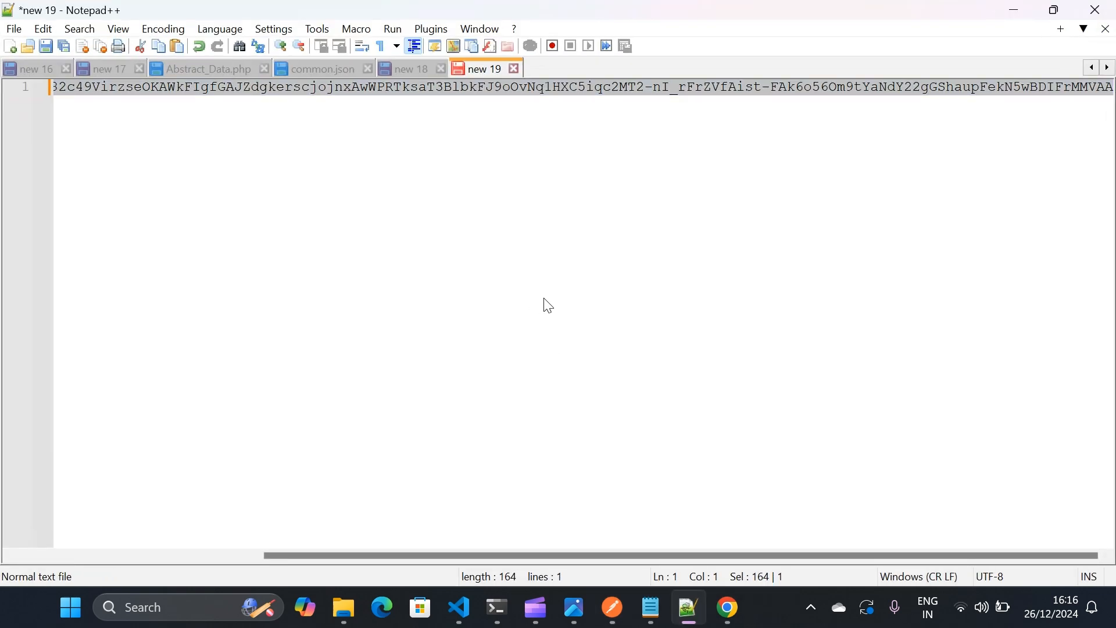
click(1013, 10)
Replace the old token with the new sk-proj API key and review the body and authorization.
double_click(938, 303)
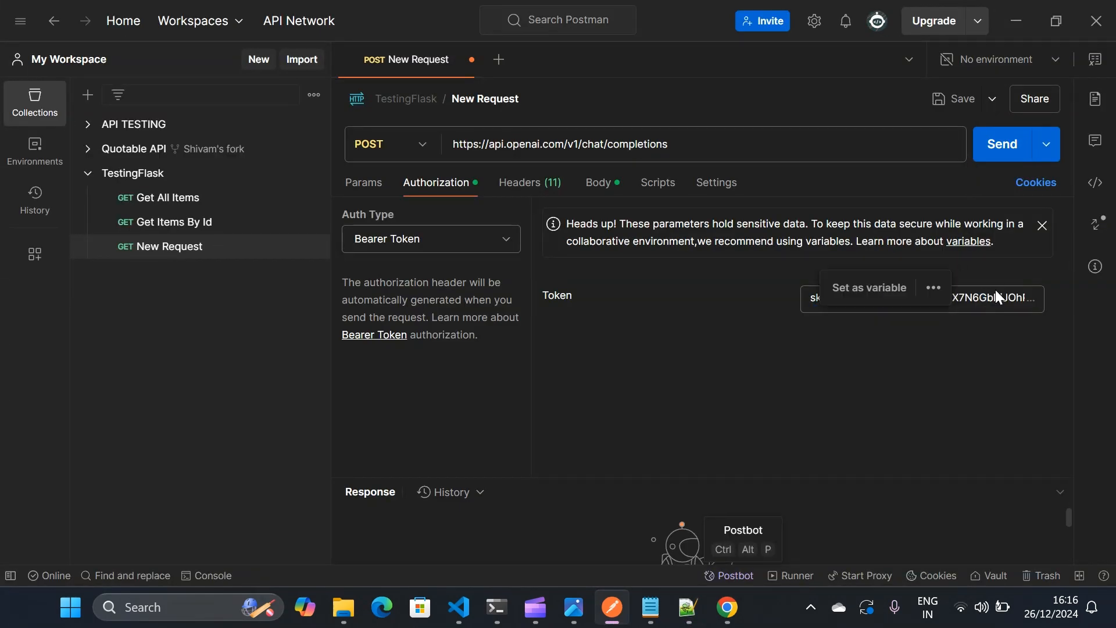
key(ctrl+a)
key(BackSpace)
key(ctrl+v)
click(739, 409)
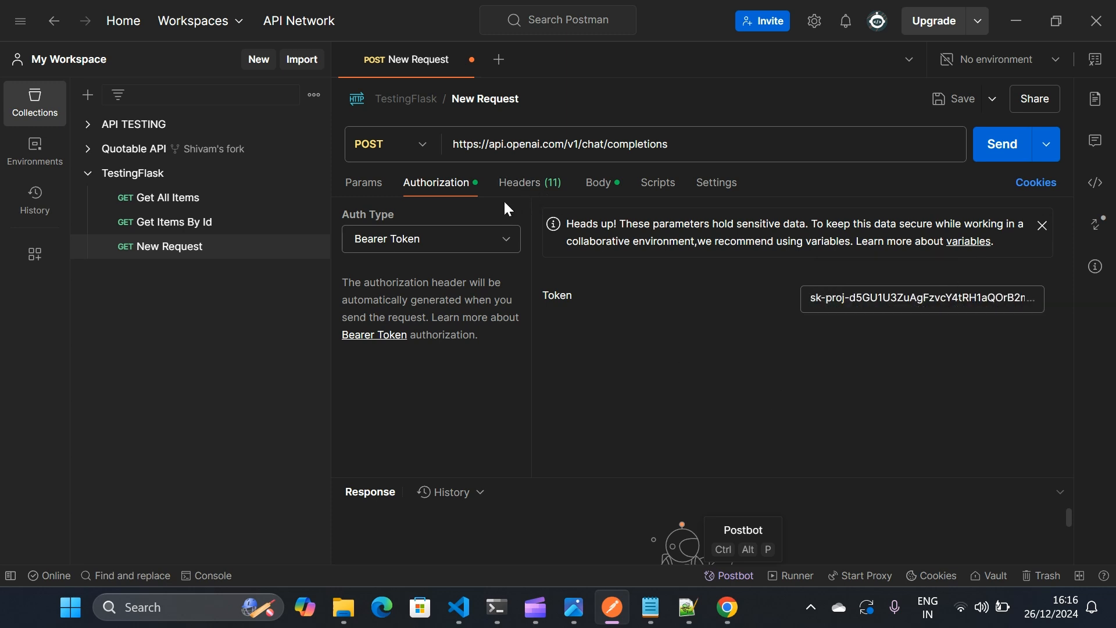
click(597, 184)
click(464, 184)
Send the request, read the 200 OK reply naming Paris, and select the France question in the body.
click(977, 157)
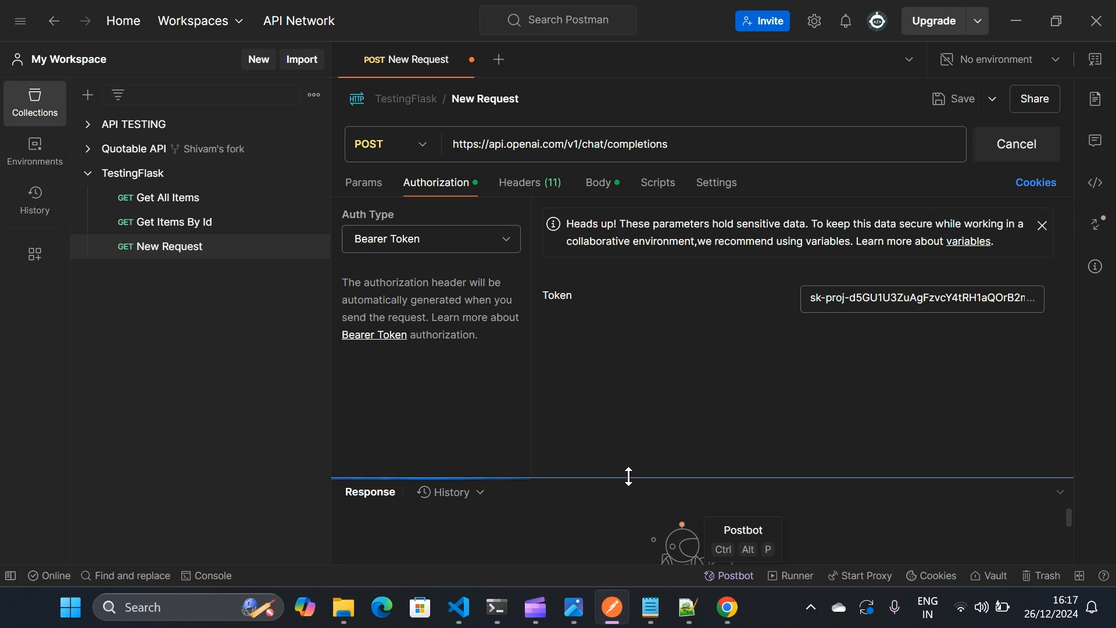
scroll(520, 498, down, 2)
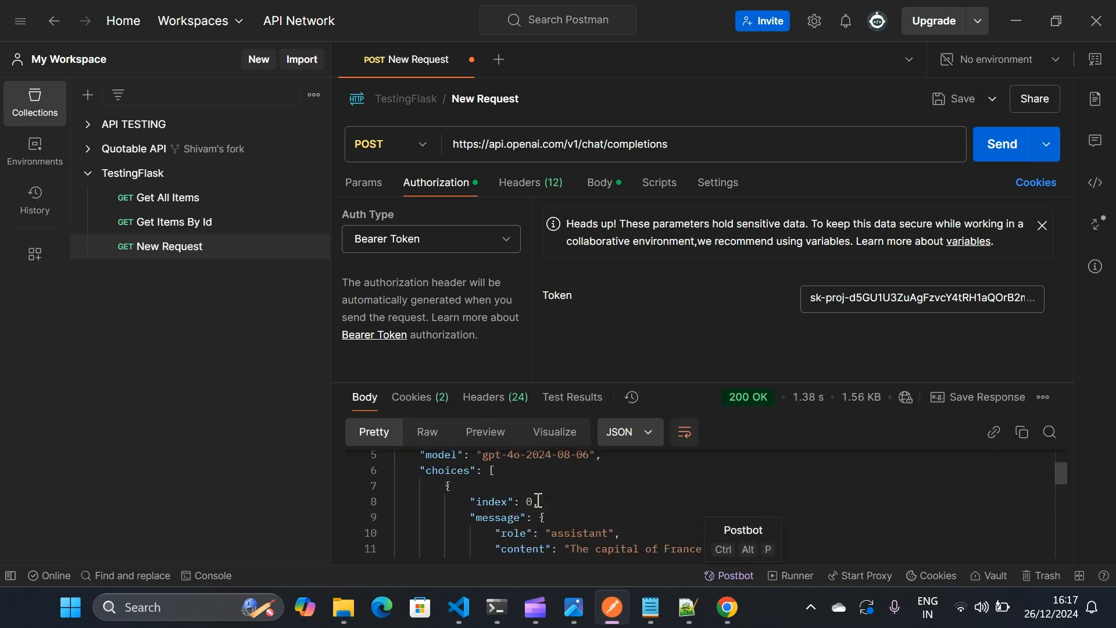
drag(676, 383, 669, 198)
scroll(697, 366, up, 2)
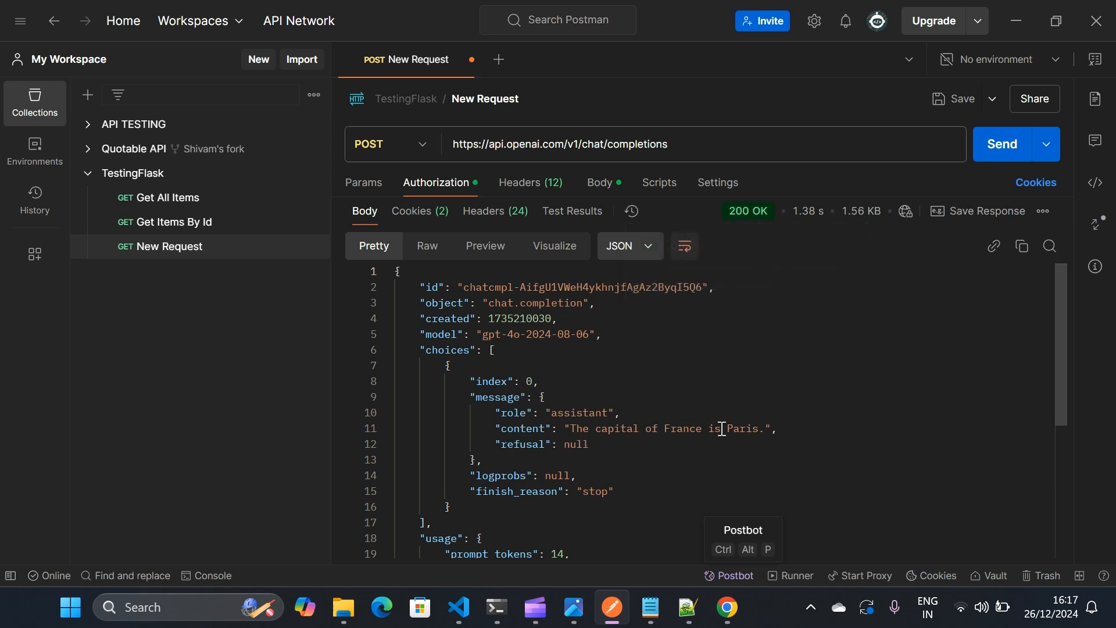
drag(620, 198, 654, 358)
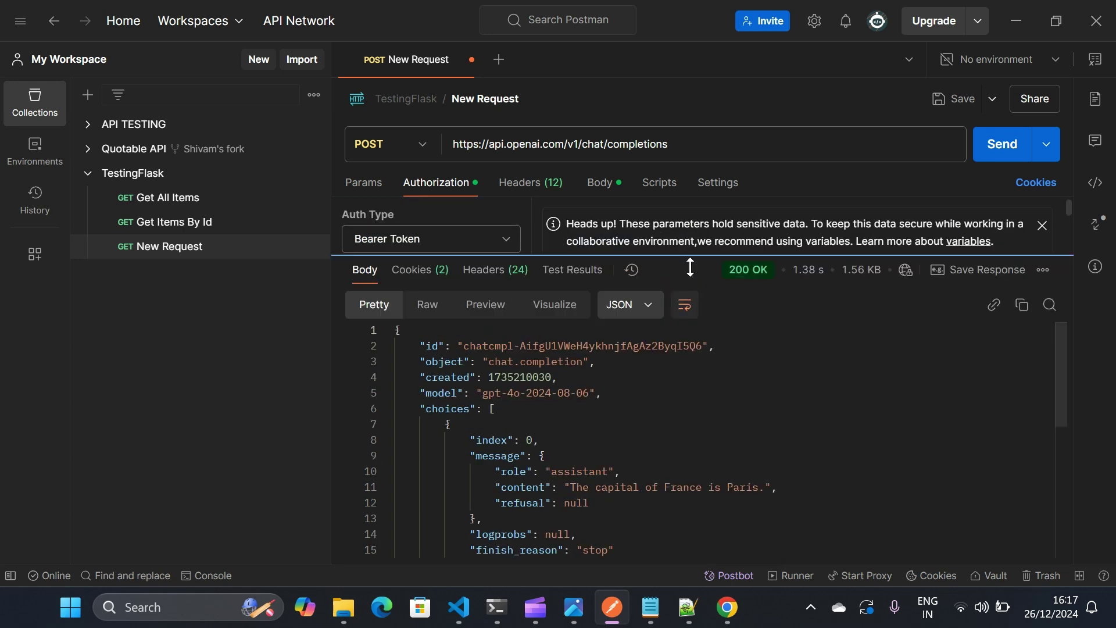
click(600, 182)
scroll(584, 270, down, 1)
drag(513, 299, 706, 301)
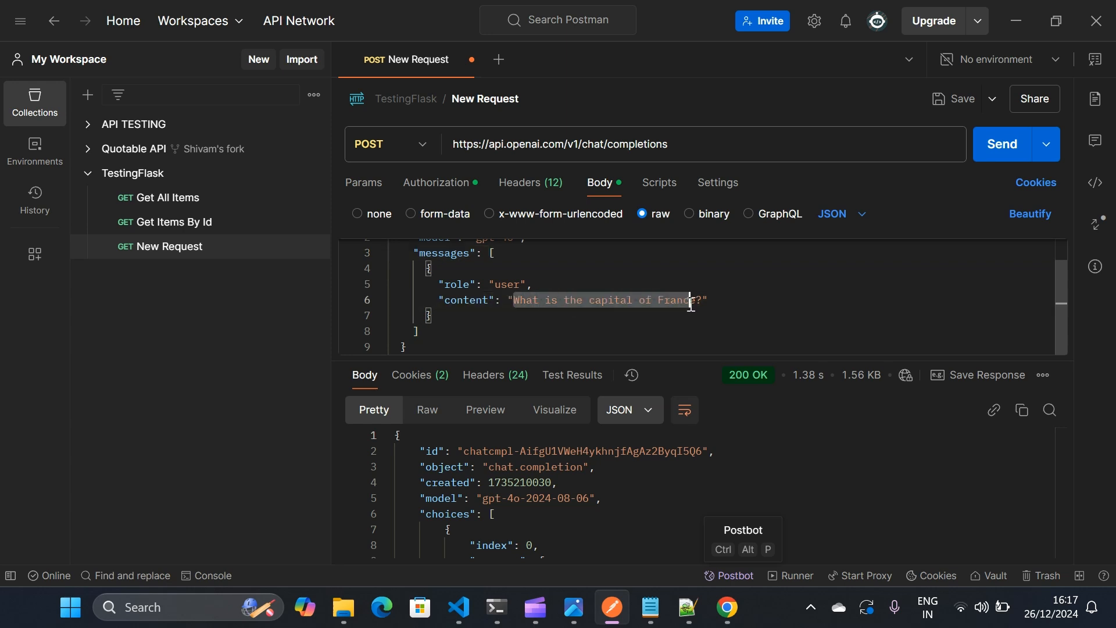
Replace the prompt with 'Tell me about the earth and mars', send it and read the 200 OK answer.
key(BackSpace)
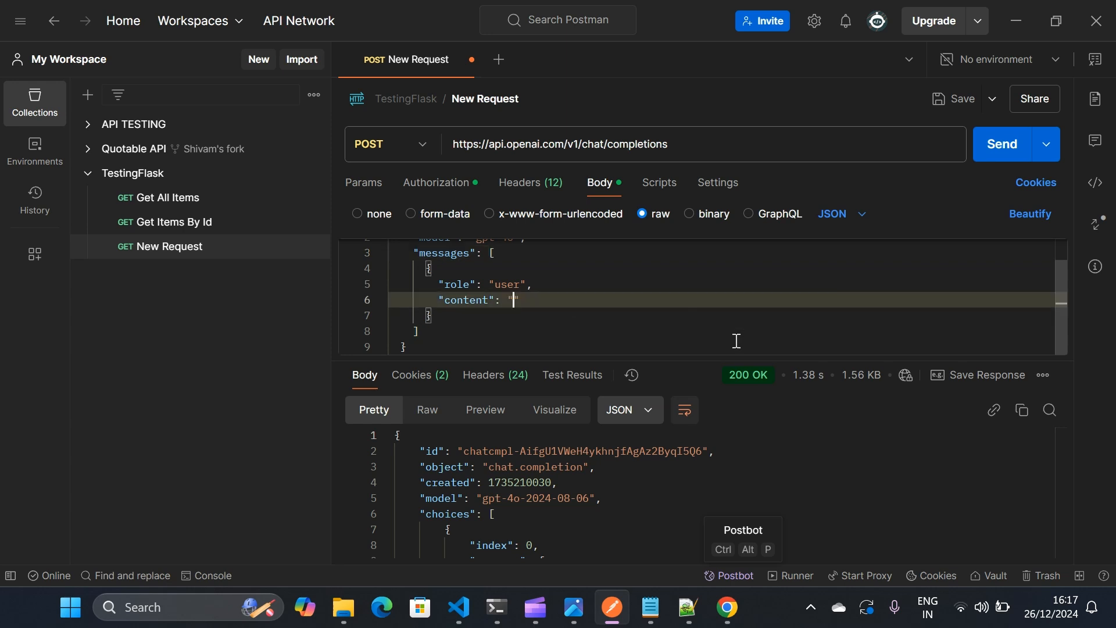
text(Tell me about the earth and mars)
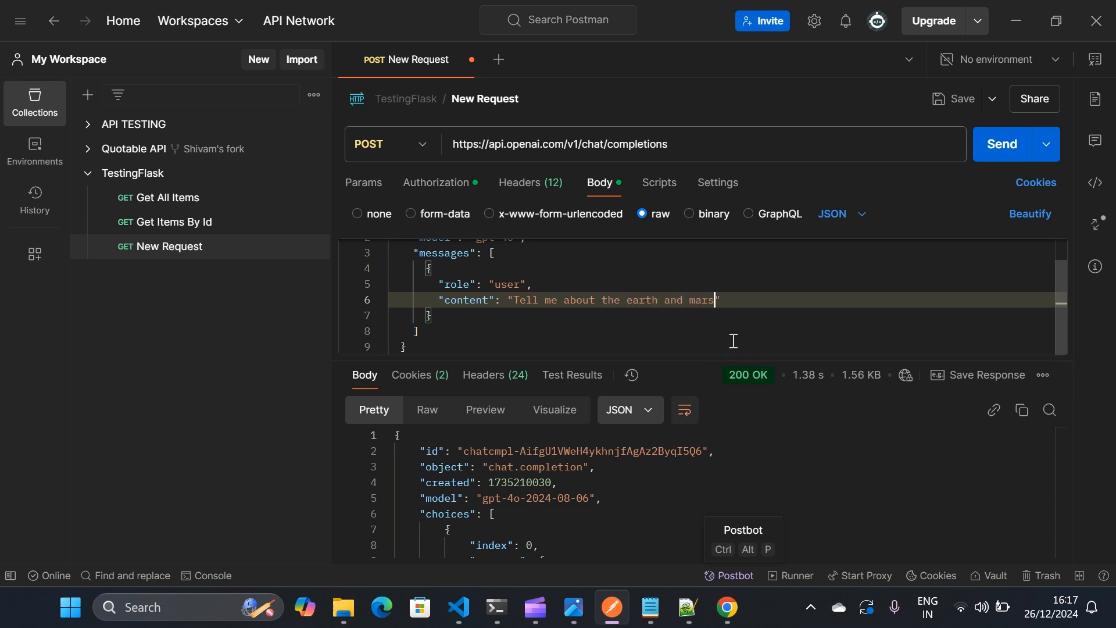
click(1002, 145)
drag(708, 355, 702, 255)
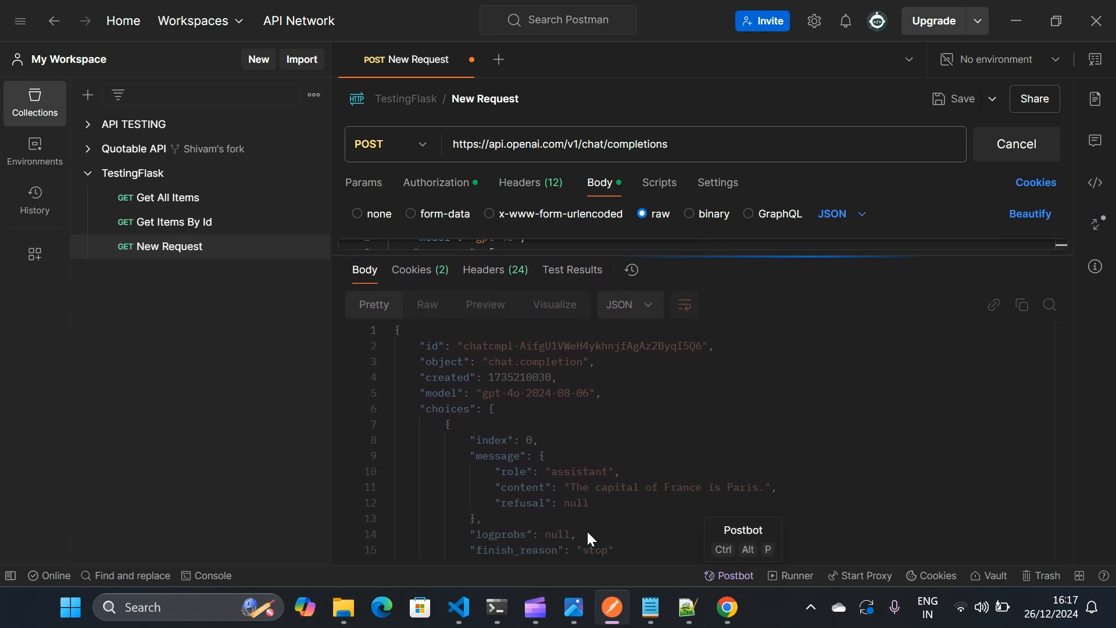
scroll(577, 516, down, 2)
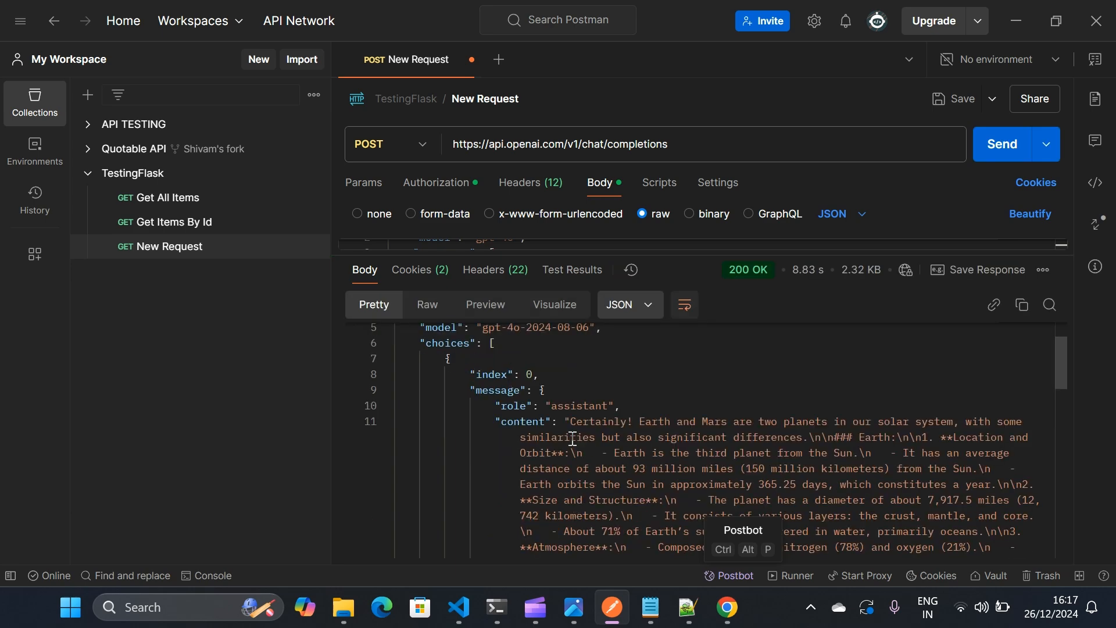
scroll(582, 422, down, 2)
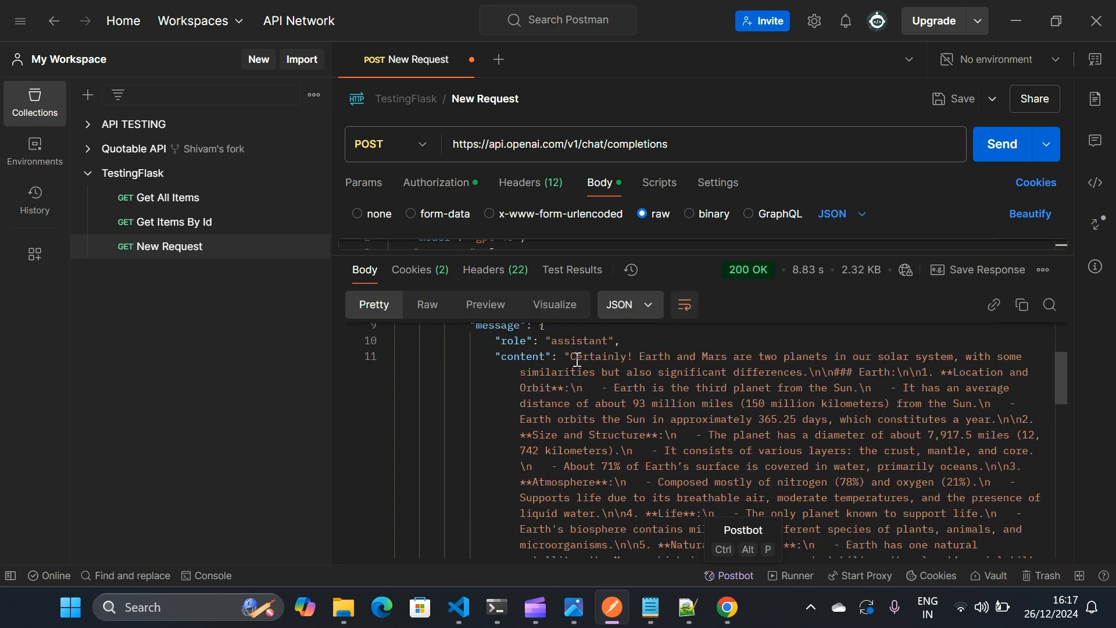
scroll(904, 361, down, 3)
scroll(733, 431, down, 3)
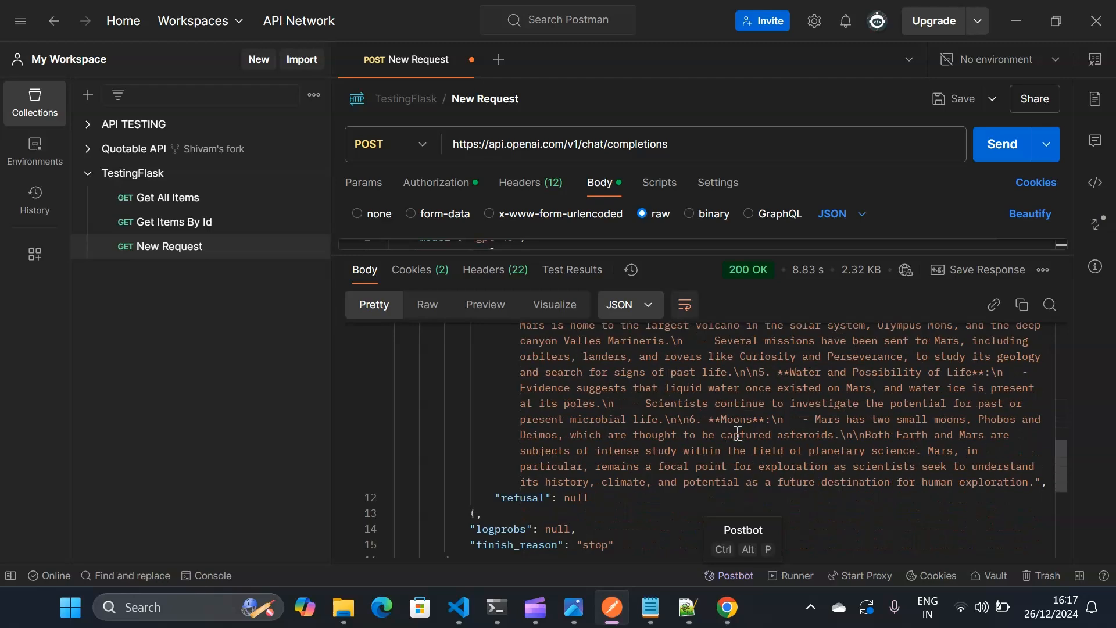
scroll(698, 488, up, 3)
scroll(698, 489, up, 2)
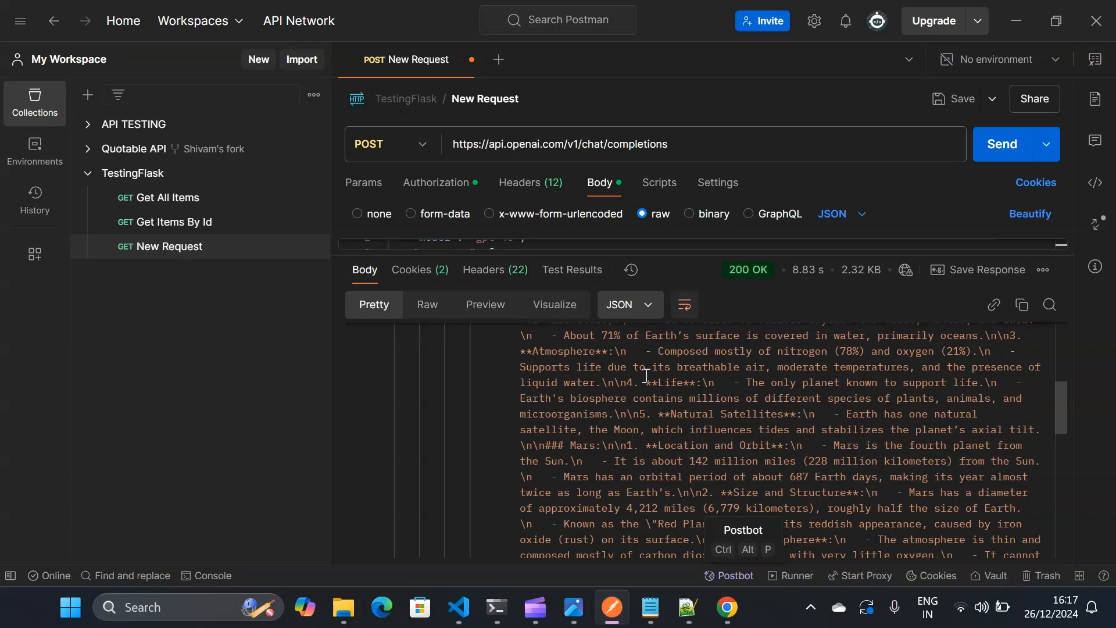
mouse_move(698, 255)
mouse_down()
mouse_move(665, 425)
mouse_move(666, 535)
mouse_up()
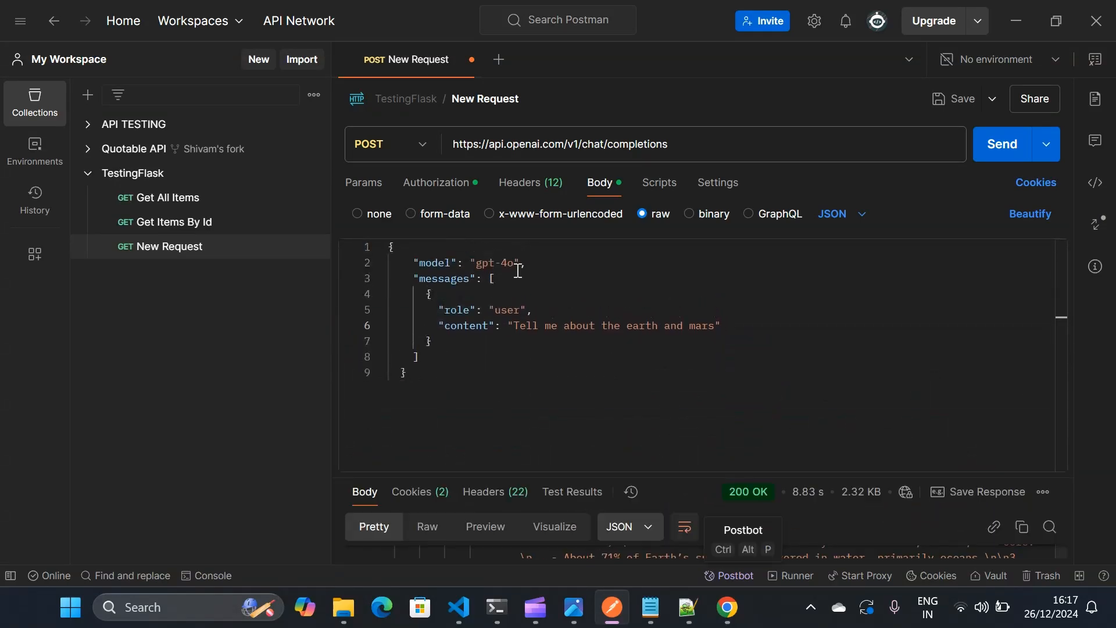
click(717, 534)
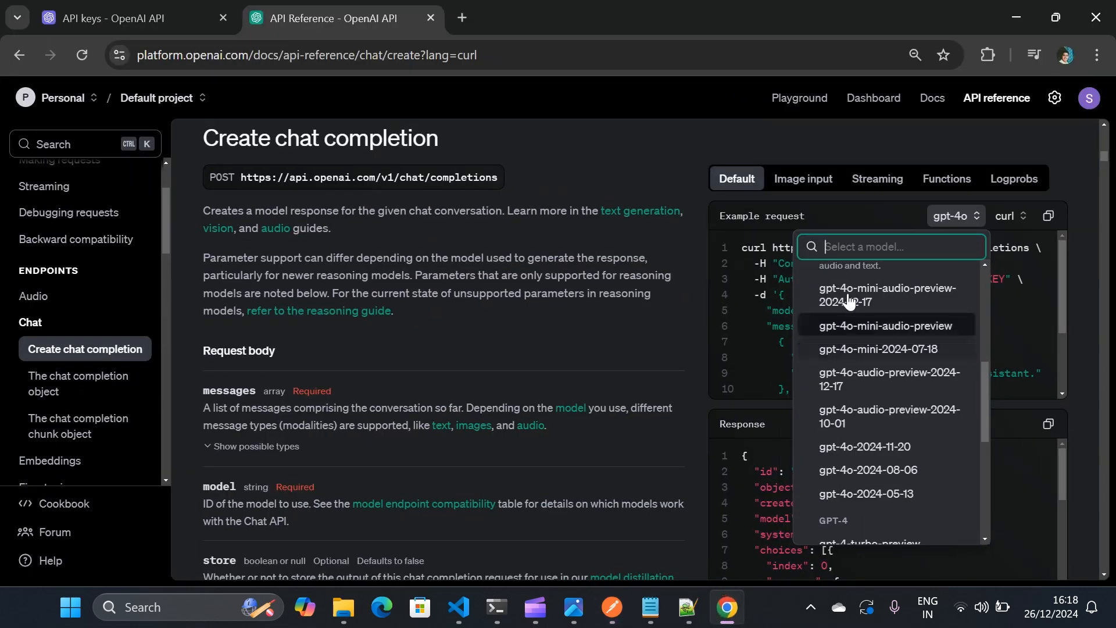
click(1017, 22)
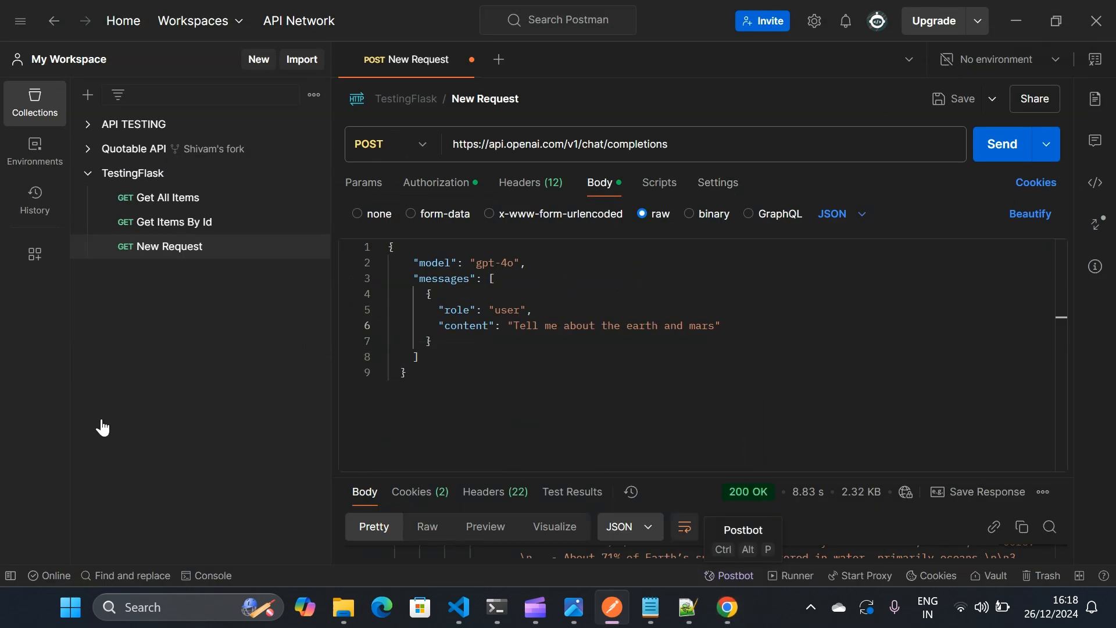